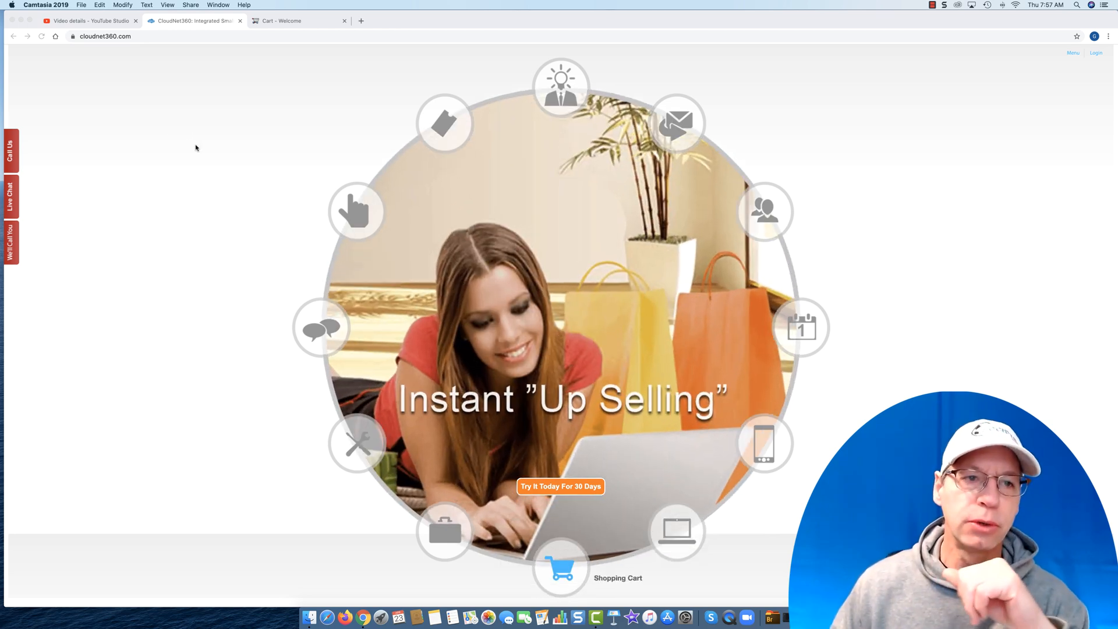
- From the cart admin center, open the Auto Responder CRM and show more entries in the dashboard's recent activity
click(296, 21)
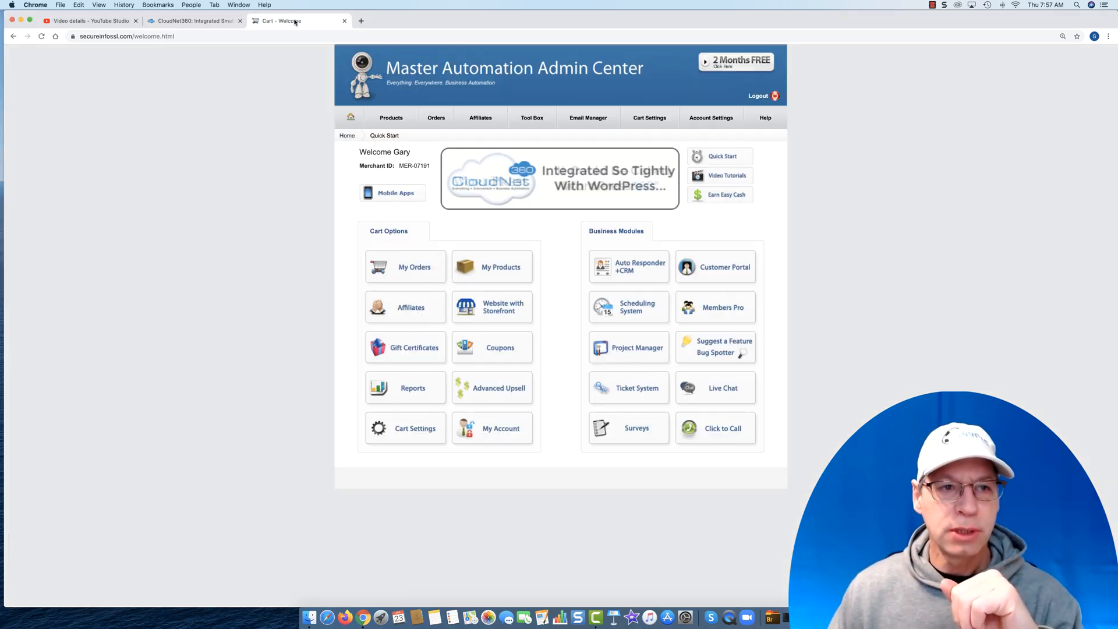
click(617, 266)
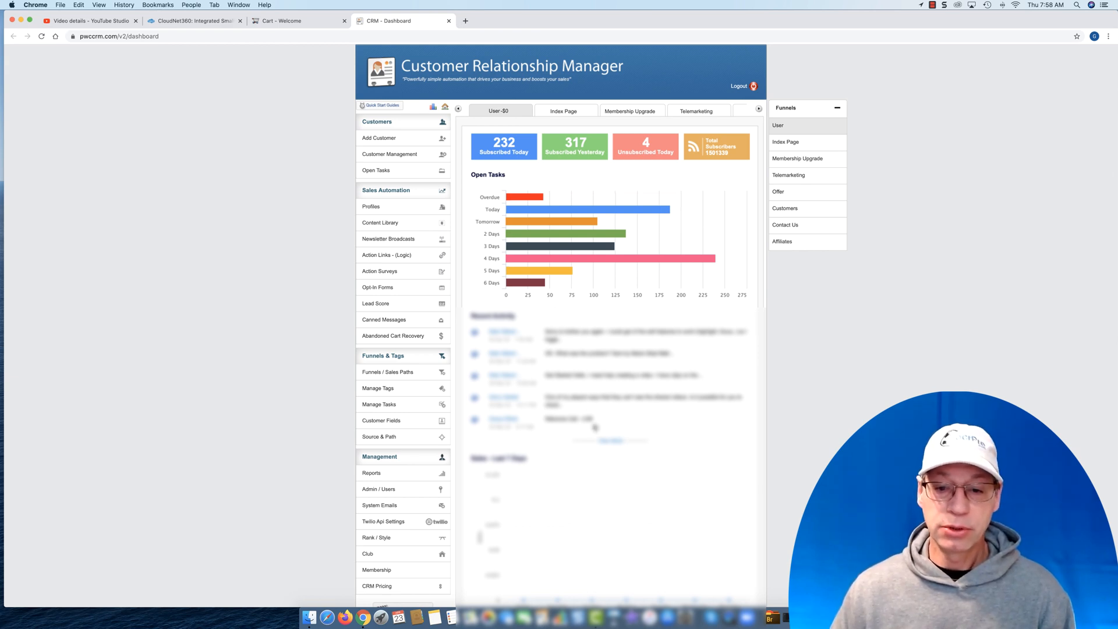
click(613, 443)
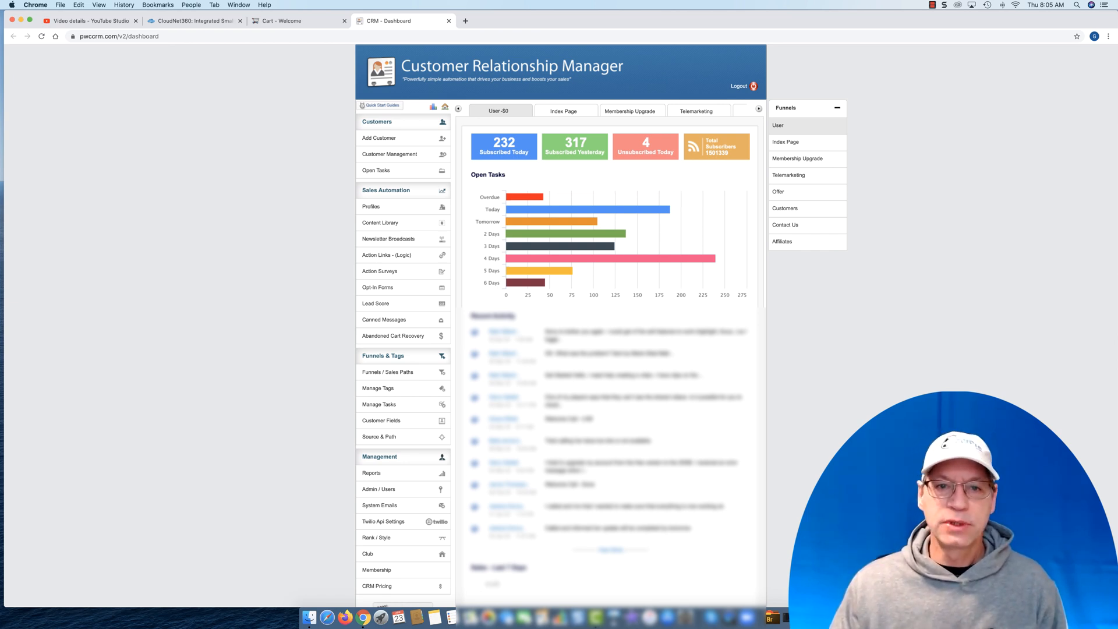
- Look at the Order Page video's details in YouTube Studio, and return to the CRM dashboard
click(124, 23)
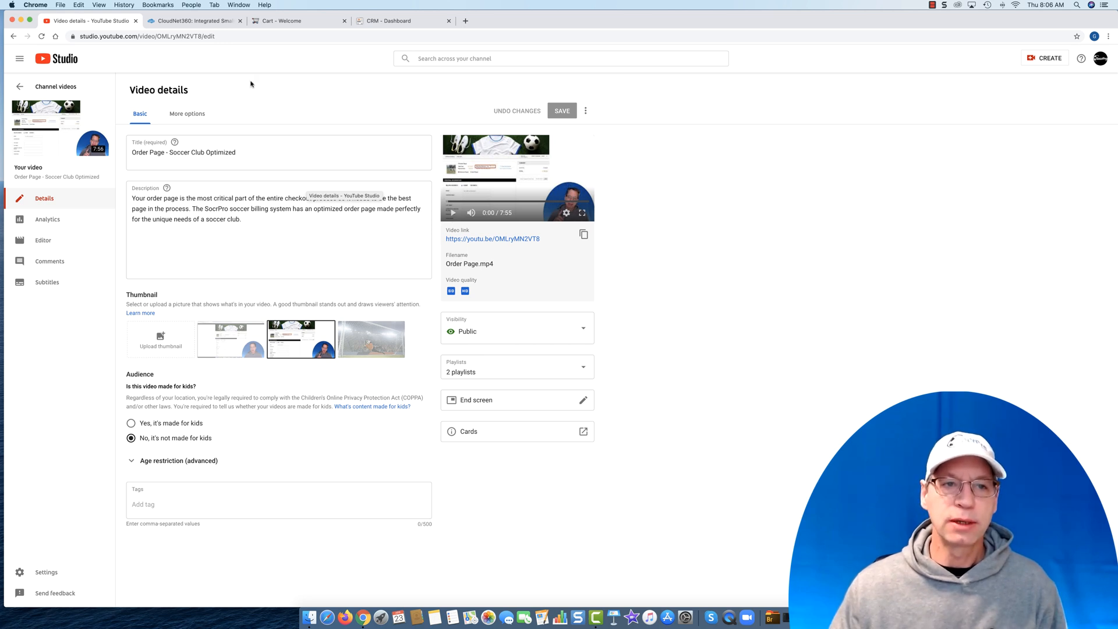
click(386, 22)
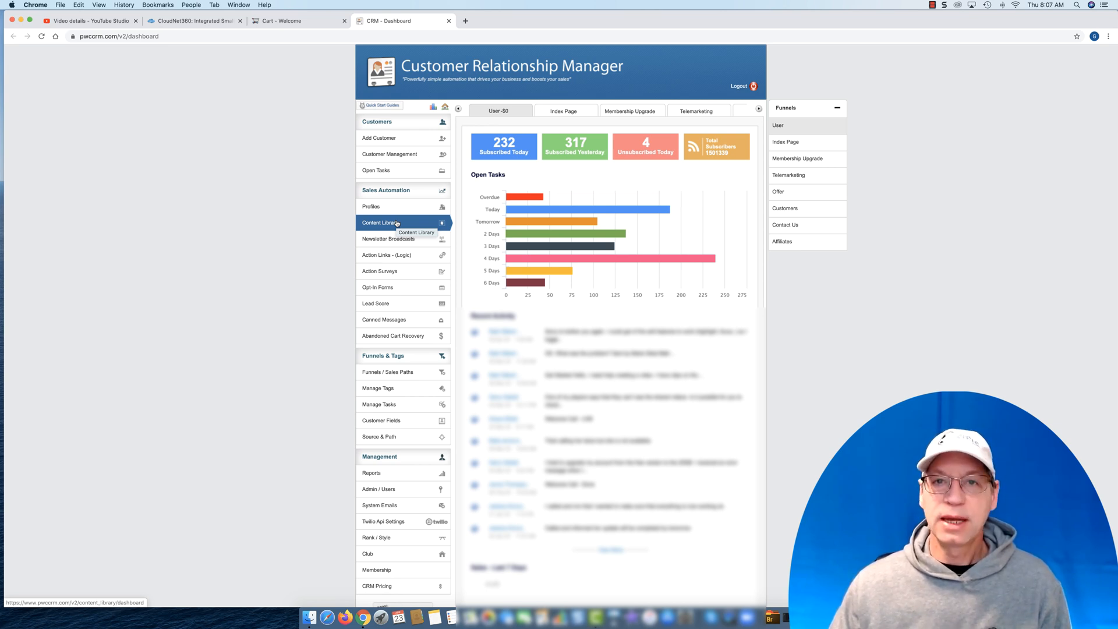
- Create a new action link in the Billing System category and name it "Order Page"
click(382, 258)
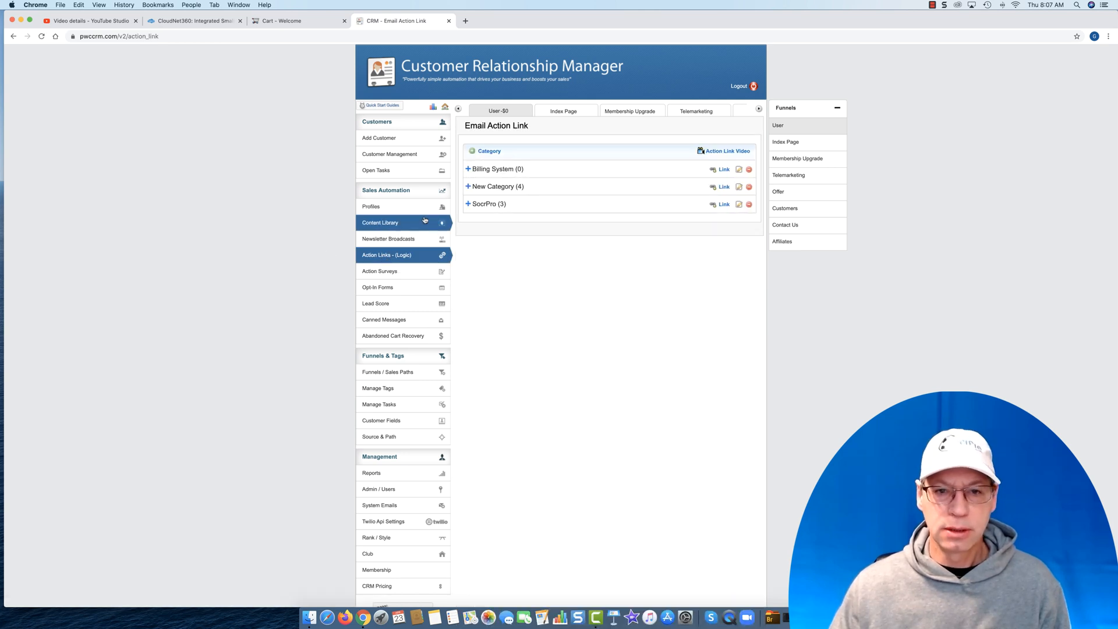
click(495, 168)
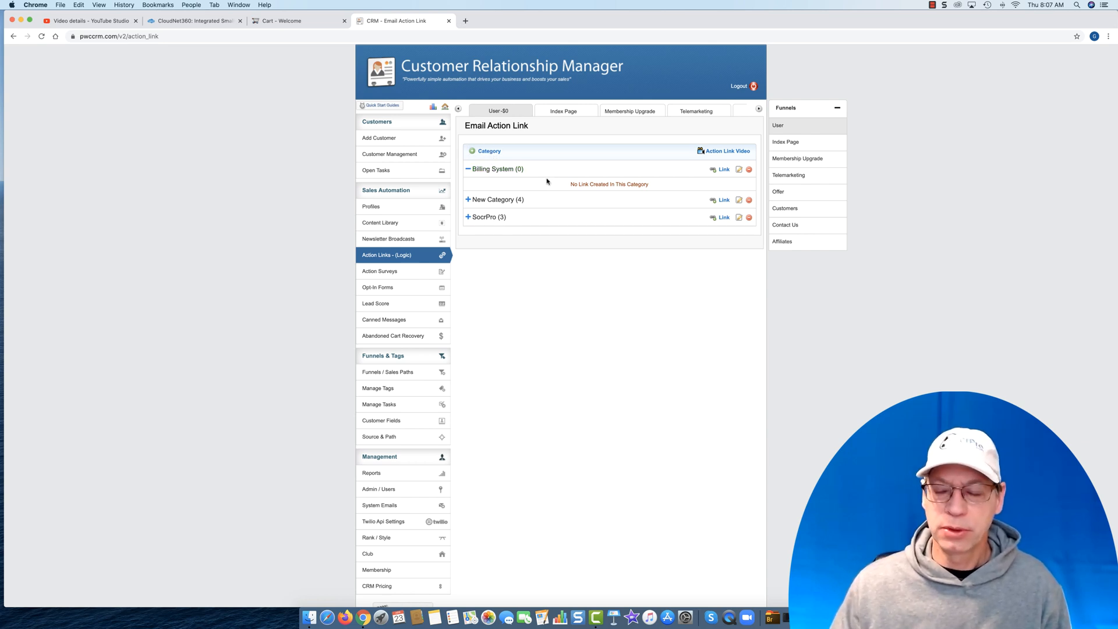
click(723, 170)
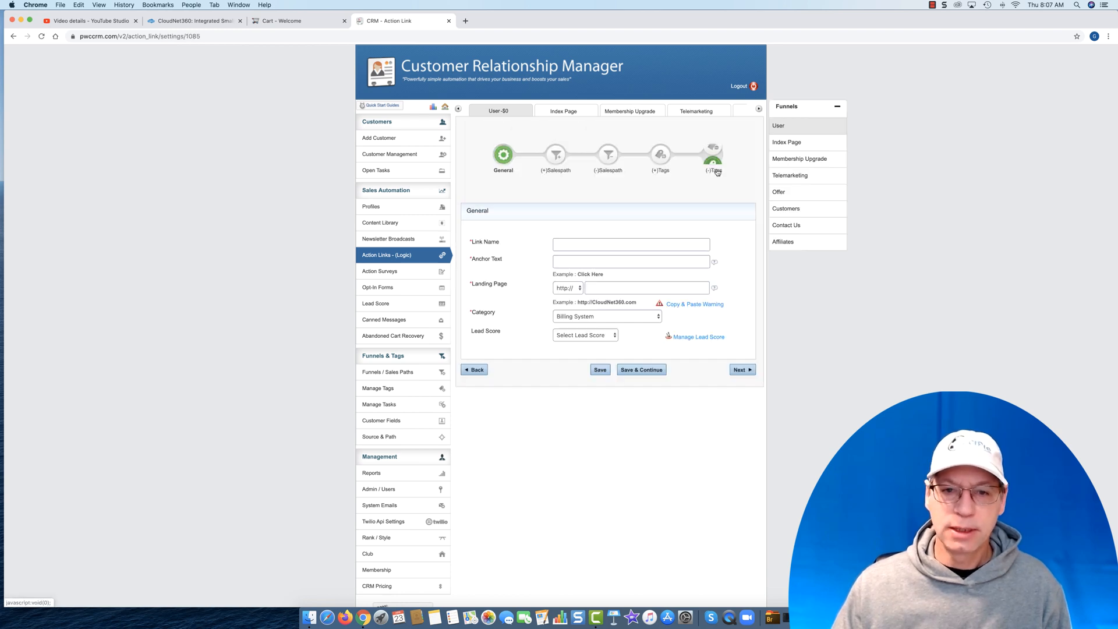
click(569, 240)
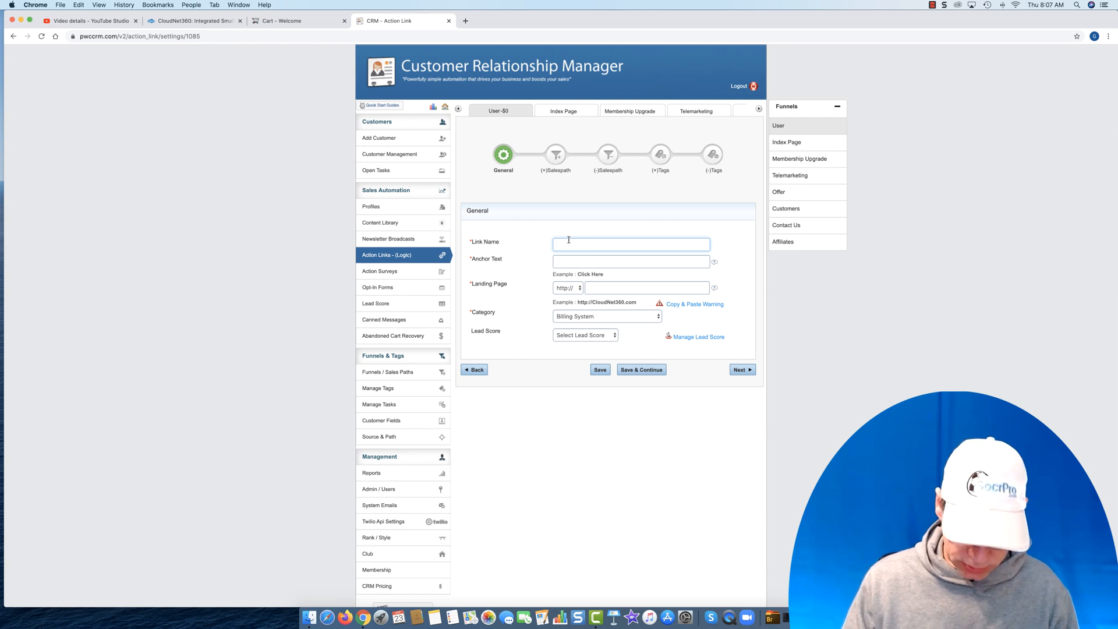
text(Order P)
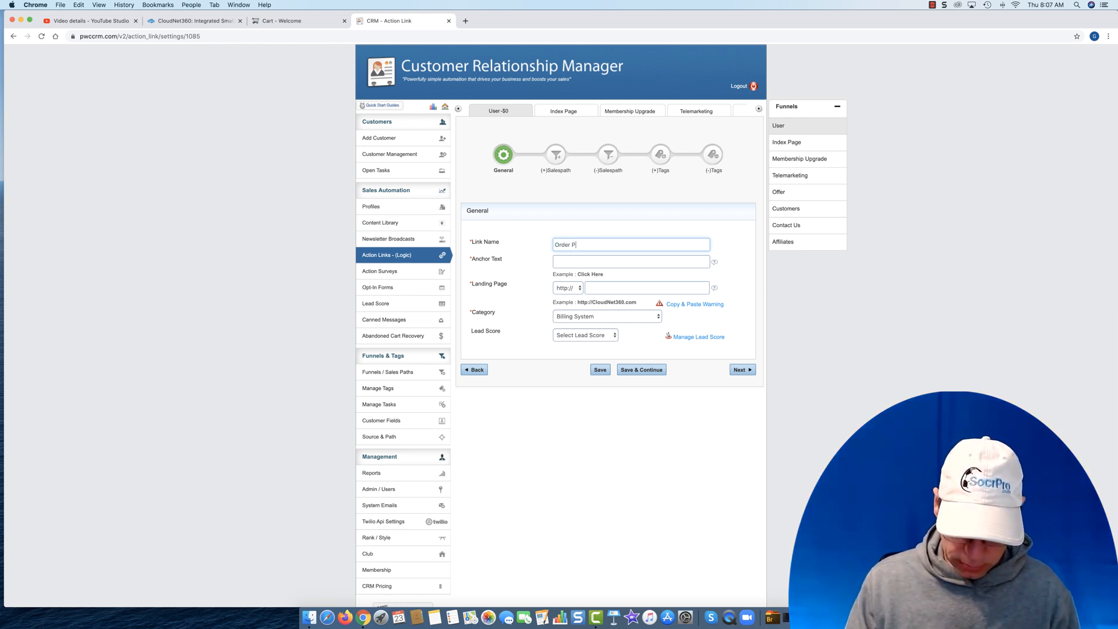
text(age)
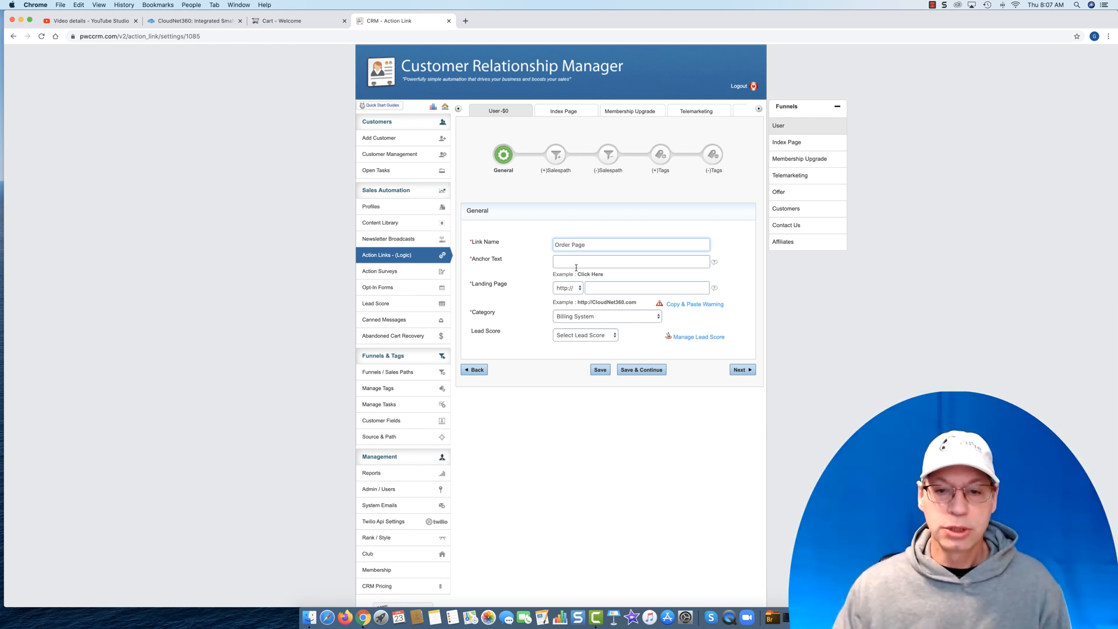
- Set the action link's anchor text to "Order Page Video - Click Here"
click(575, 263)
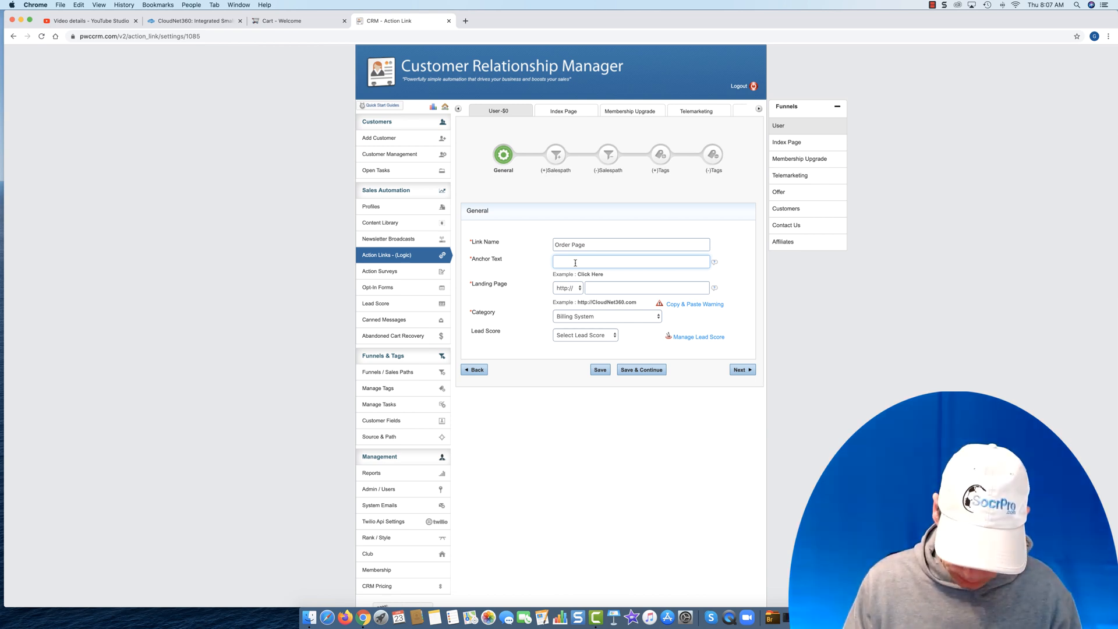
text(Order Pge )
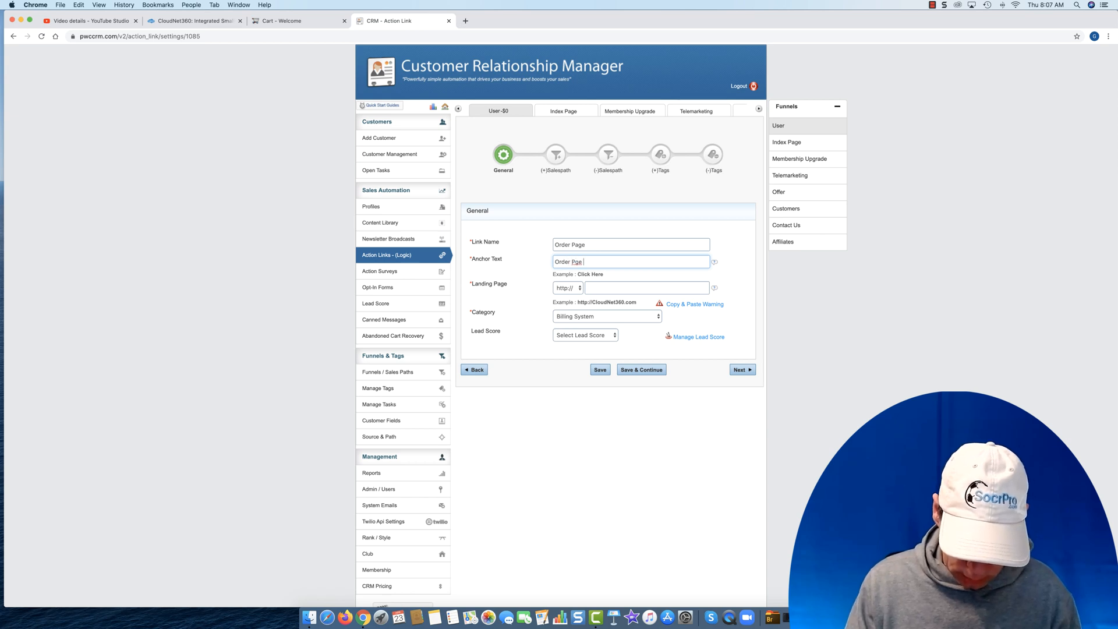
text(Details)
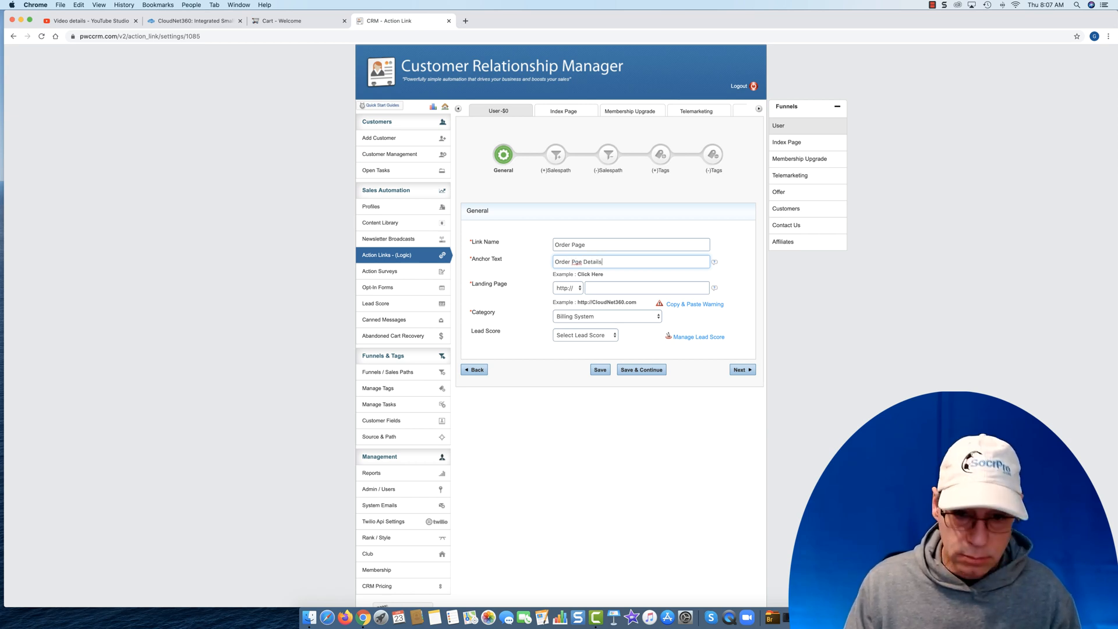
key(BackSpace)
key(BackSpace)
key(BackSpace)
key(BackSpace)
key(BackSpace)
key(BackSpace)
key(BackSpace)
key(BackSpace)
key(BackSpace)
key(BackSpace)
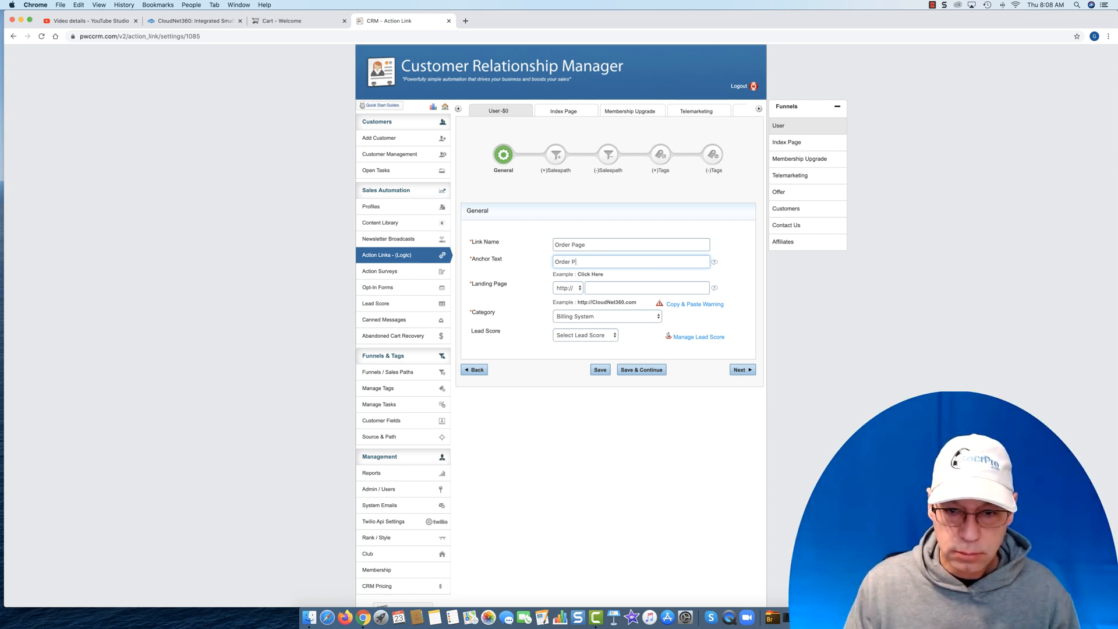
text(age V)
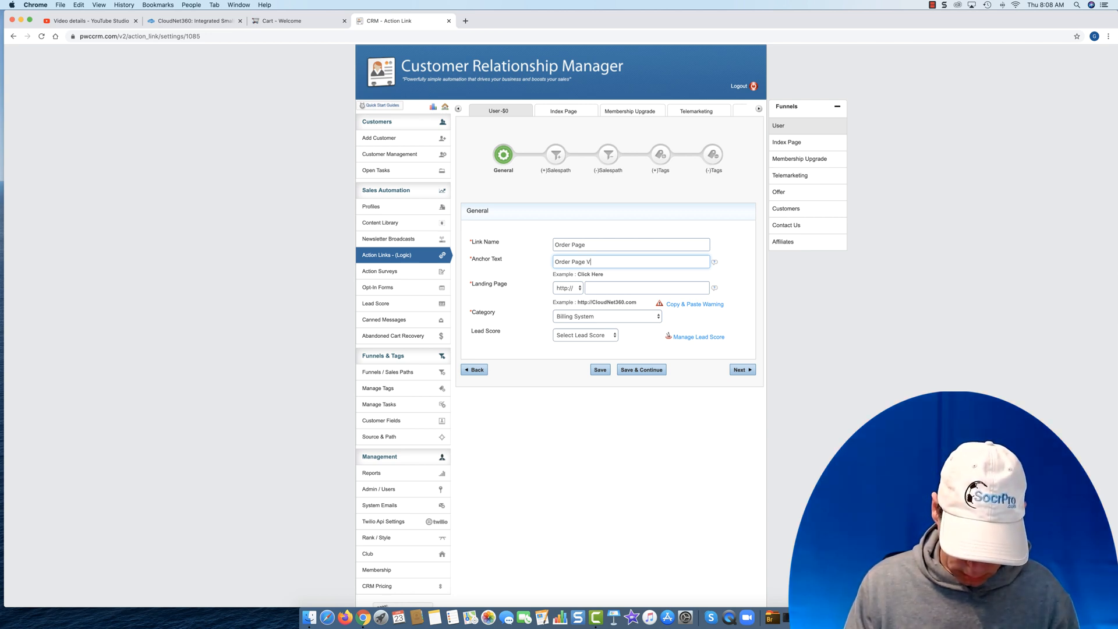
text(ideo - )
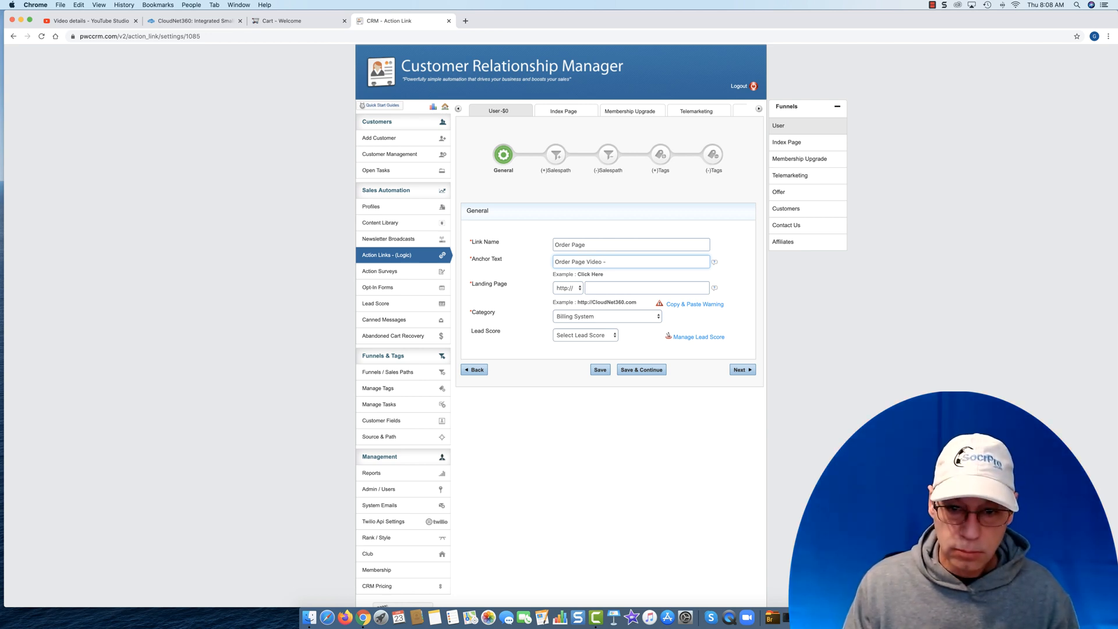
text(Click Here)
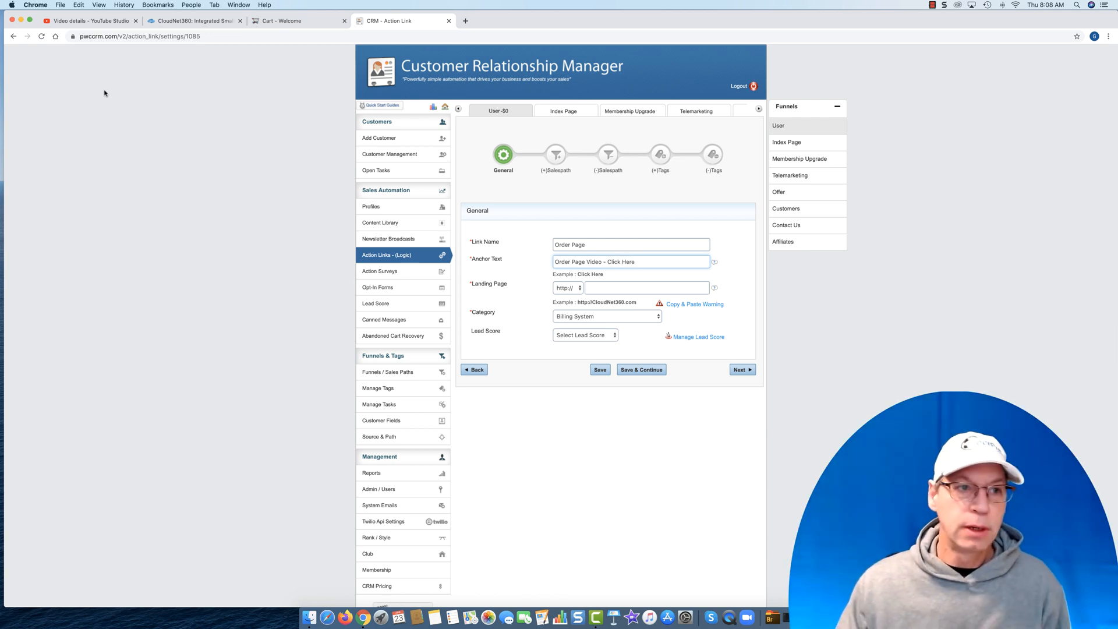
- Copy the Order Page video's link from YouTube Studio and paste it as the action link's landing page in the CRM
click(85, 21)
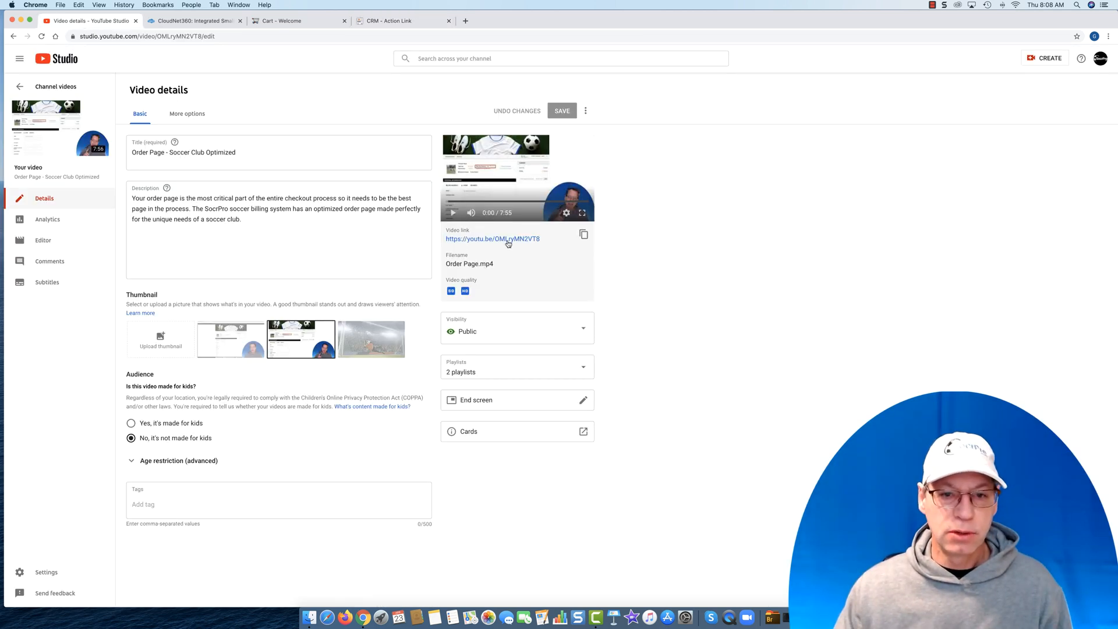
click(584, 236)
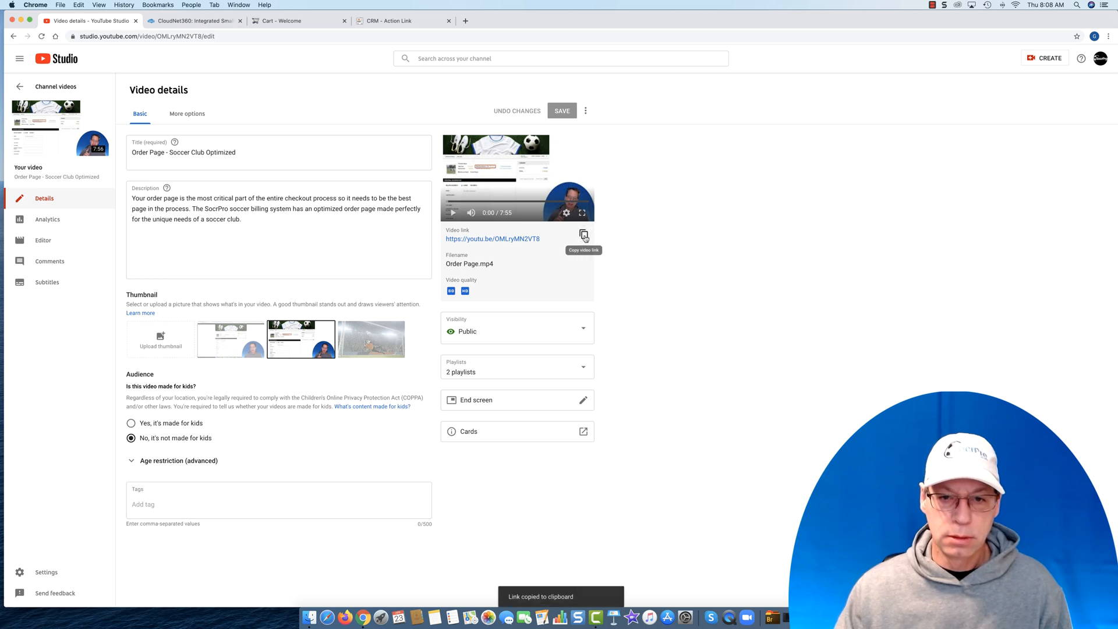
click(375, 19)
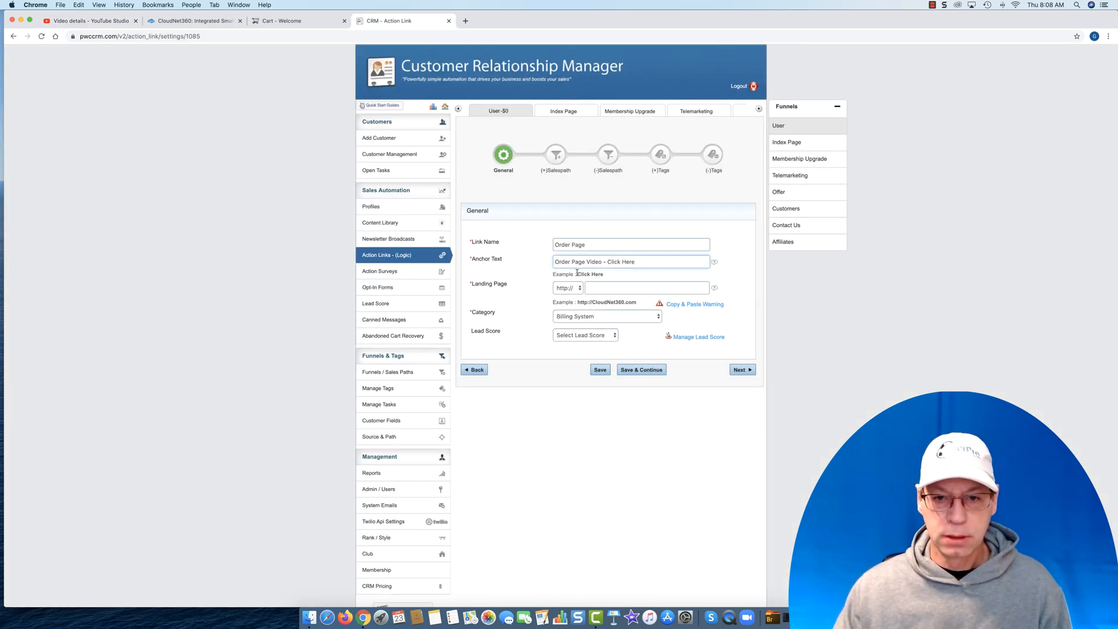
click(598, 287)
key(super+v)
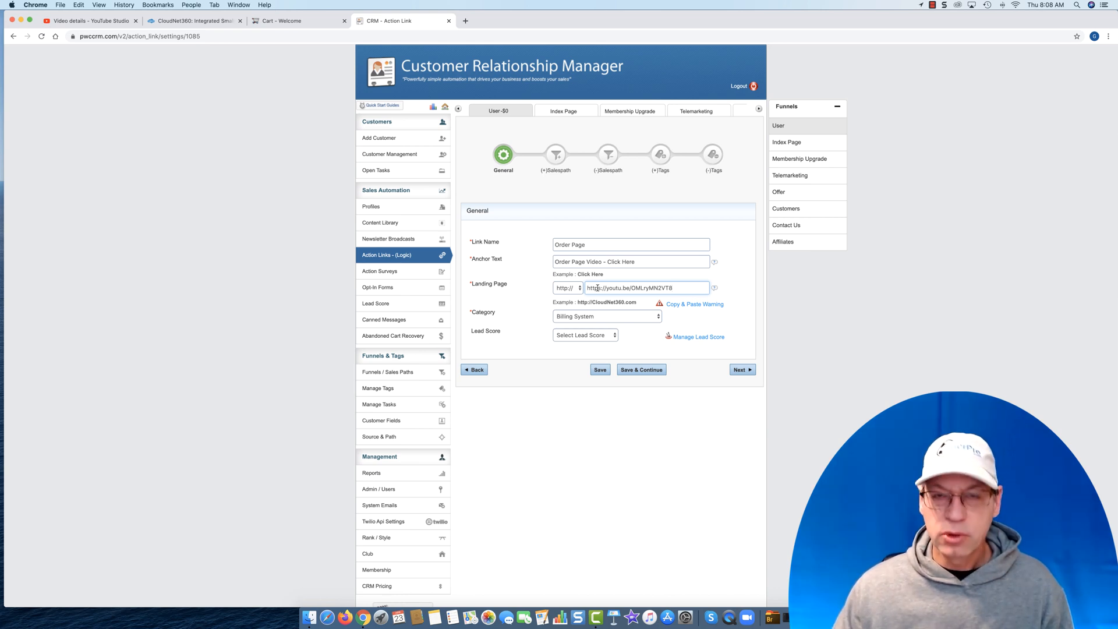
click(715, 288)
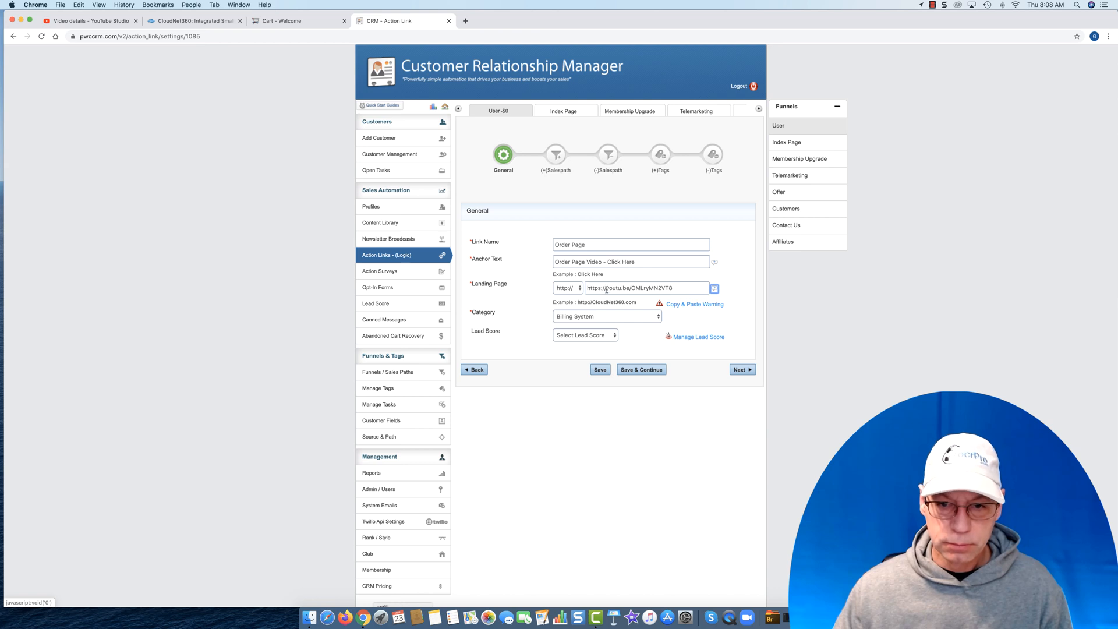
click(574, 290)
click(576, 295)
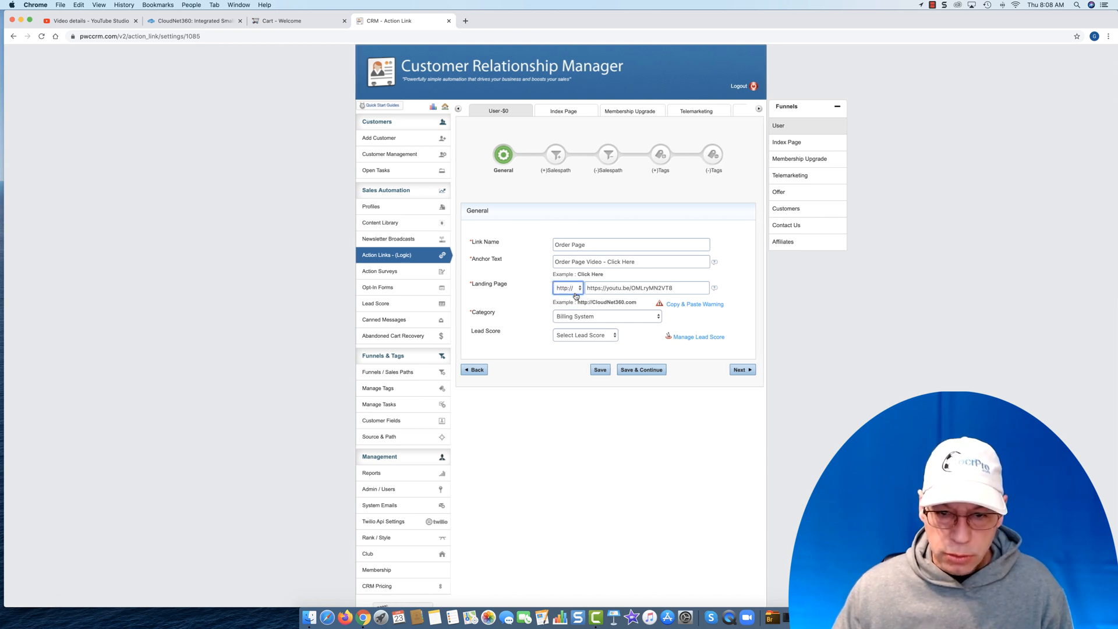
click(608, 288)
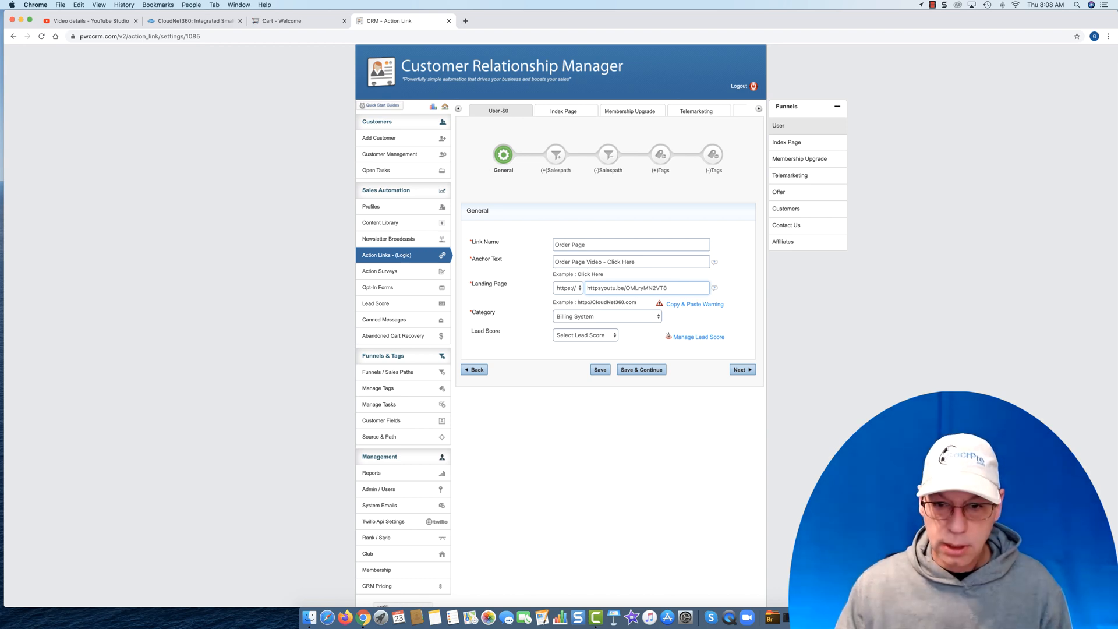
key(BackSpace)
key(BackSpace)
key(BackSpace)
key(BackSpace)
key(BackSpace)
key(BackSpace)
key(BackSpace)
key(BackSpace)
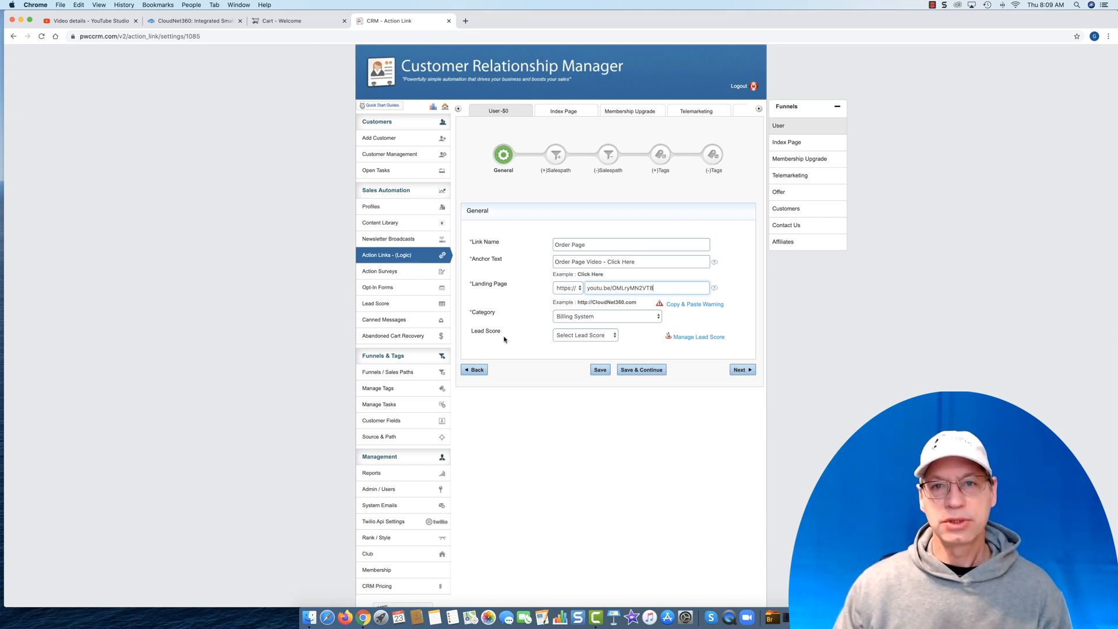
- Save the action link's general settings and proceed to adding tags without adding or removing any sales path
click(639, 370)
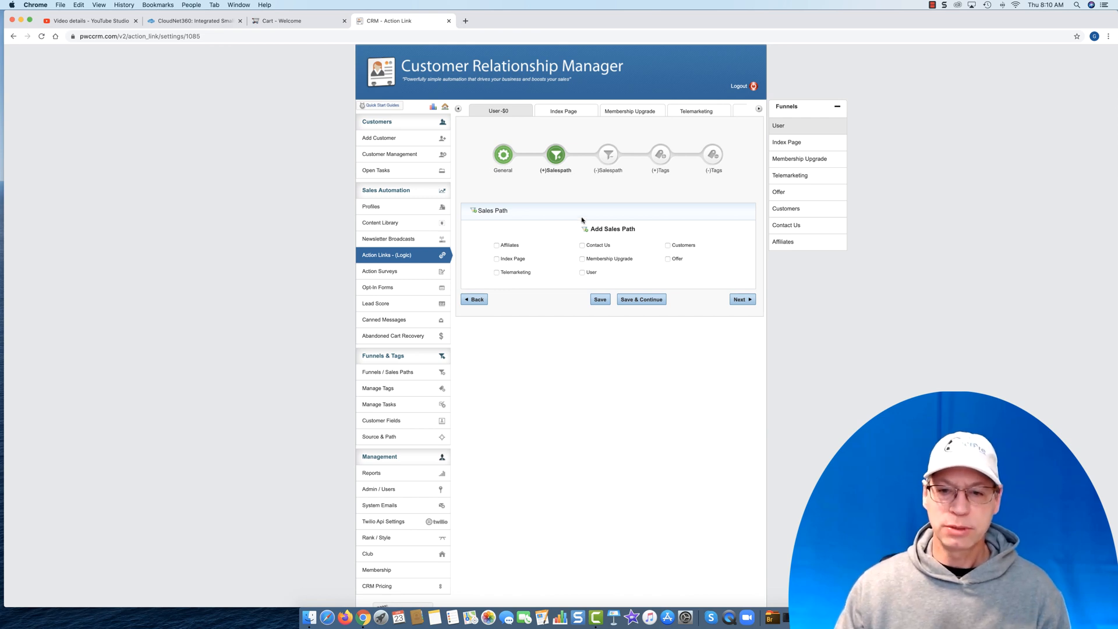
click(738, 298)
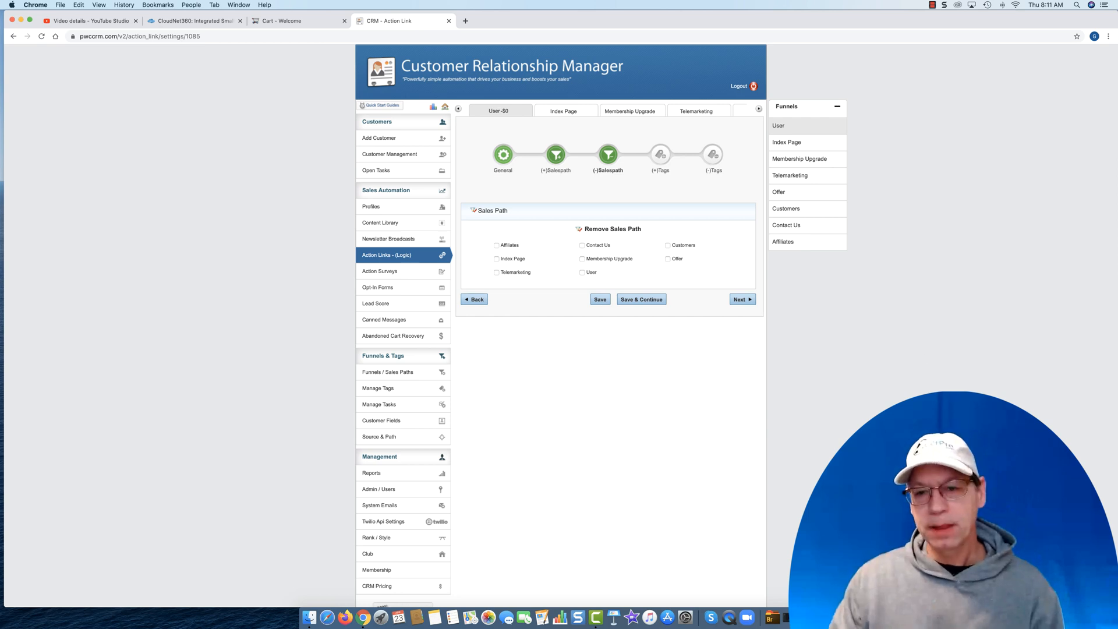
click(750, 300)
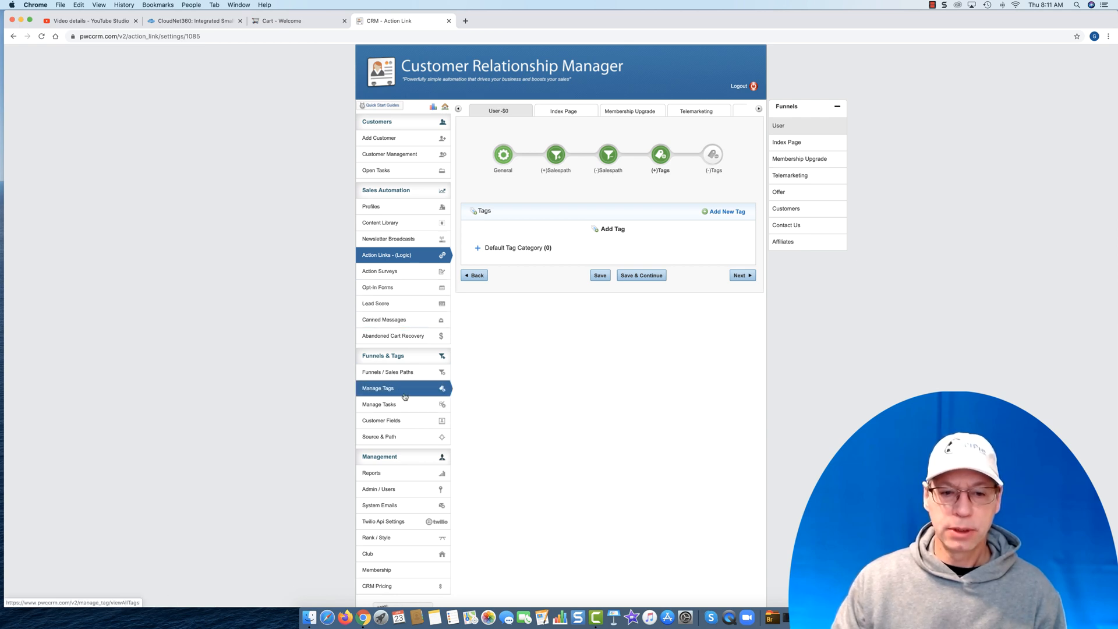
- Create a new tag named "Billing" in the Default Tag Category
click(718, 214)
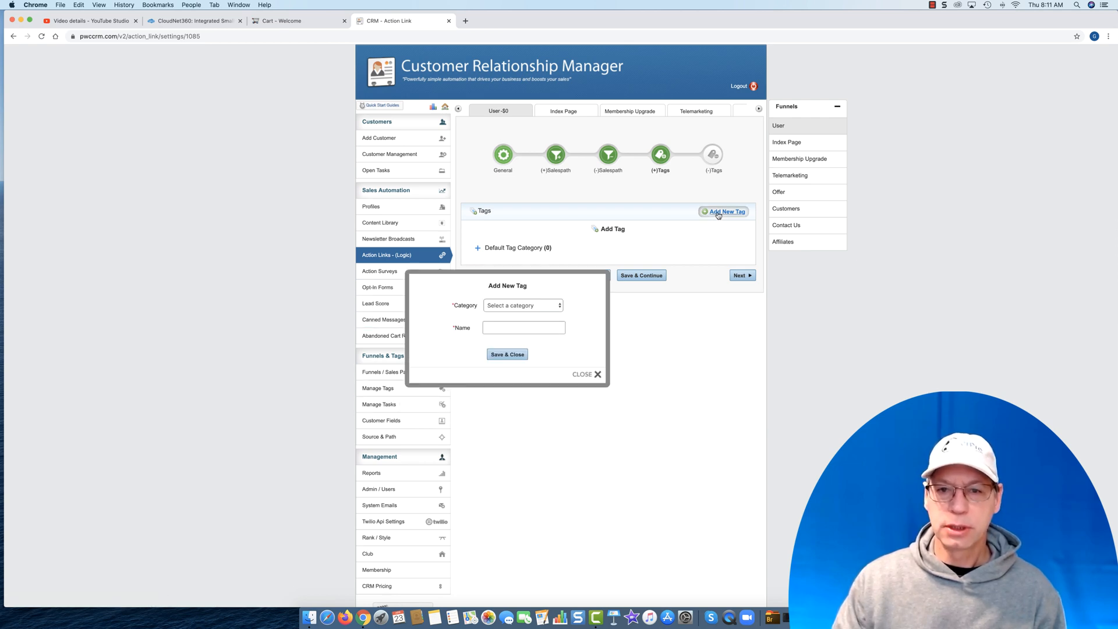
click(530, 307)
click(523, 327)
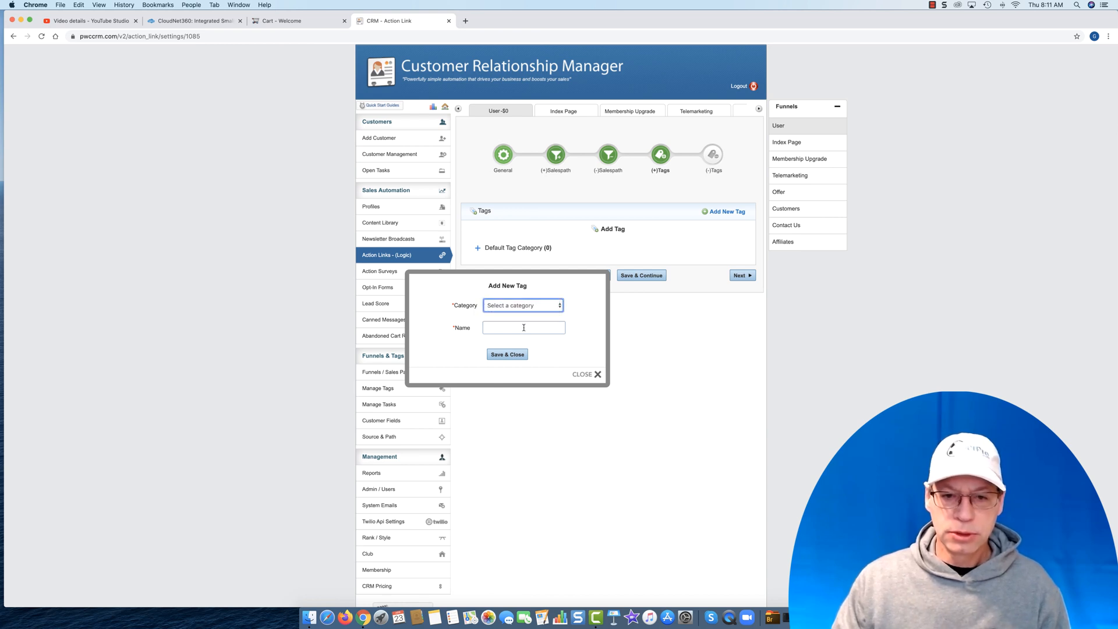
click(522, 327)
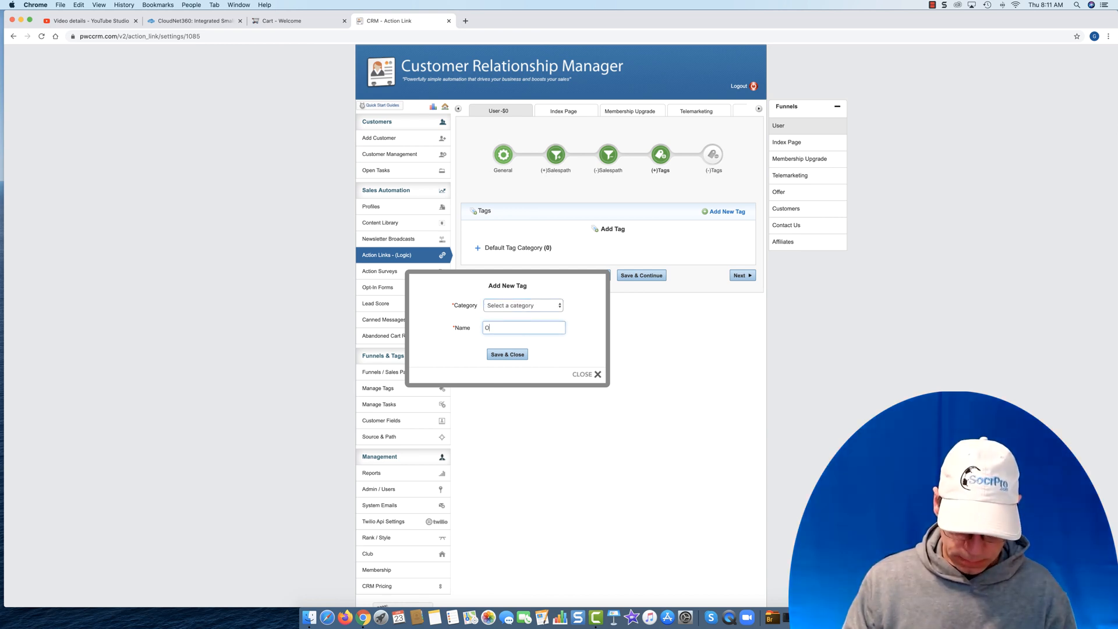
text(Billi)
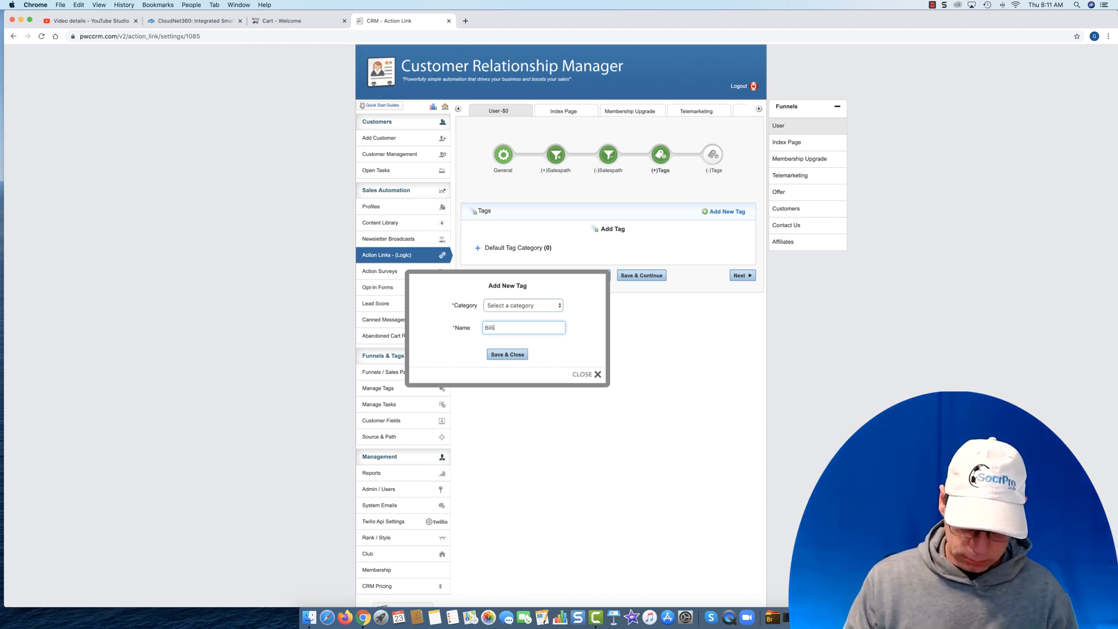
text(ng)
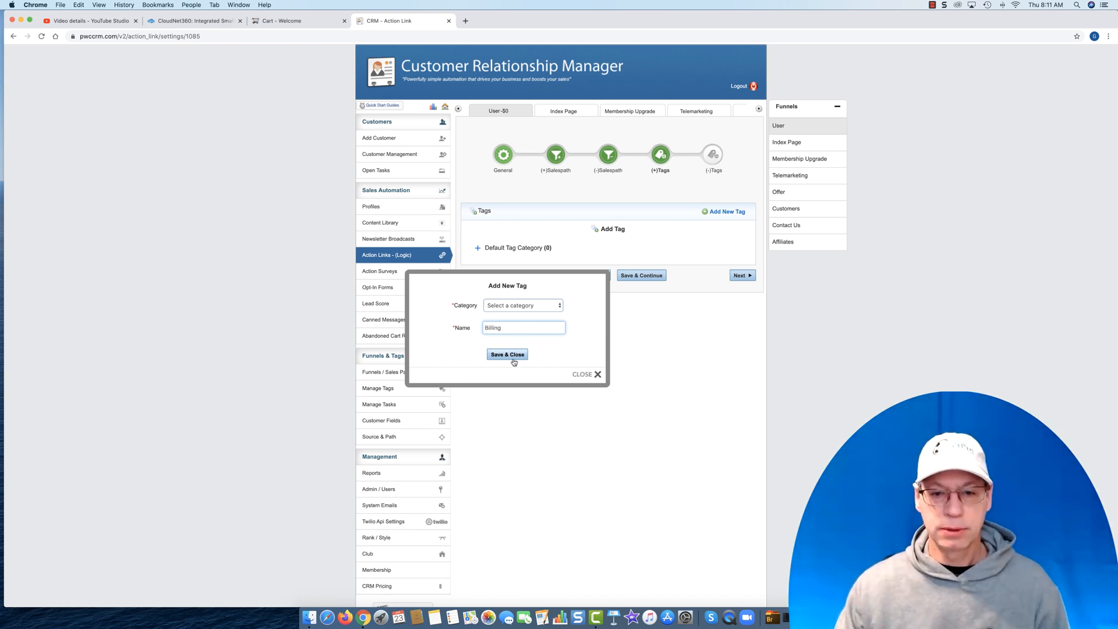
click(507, 355)
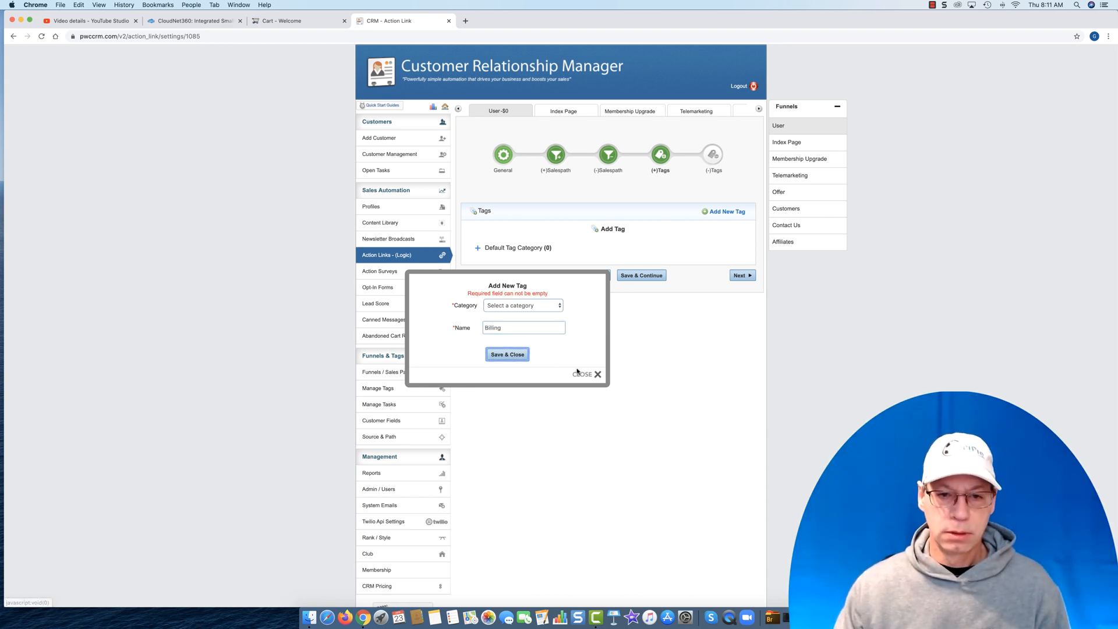
click(521, 308)
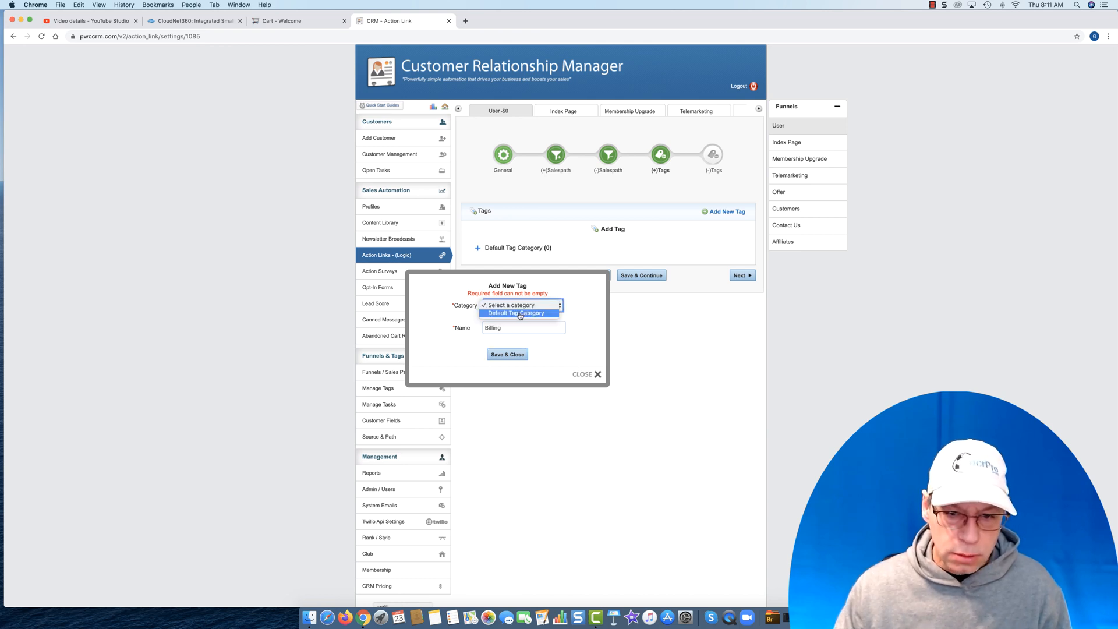
click(520, 314)
click(515, 355)
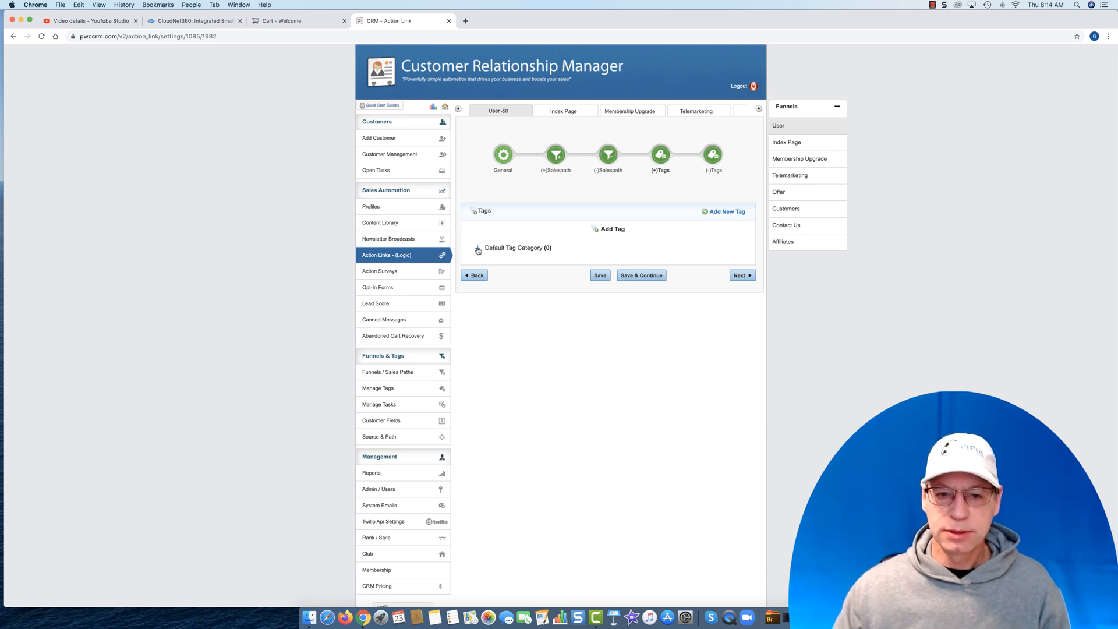
- Assign the Billing tag to contacts who click the action link and save the link without removing any tags
click(478, 249)
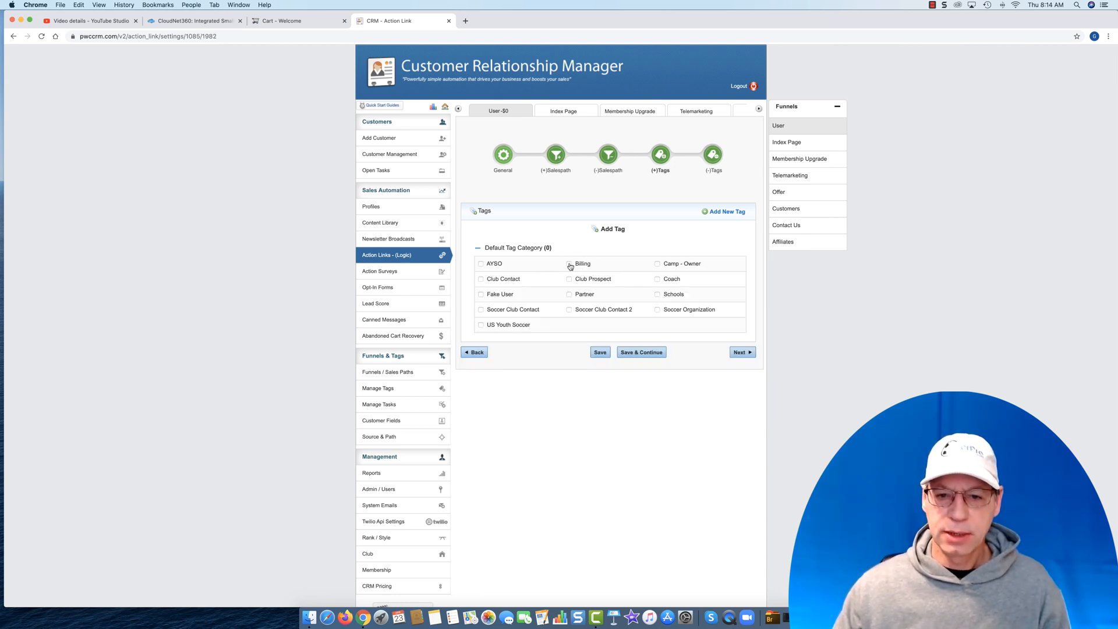
click(569, 264)
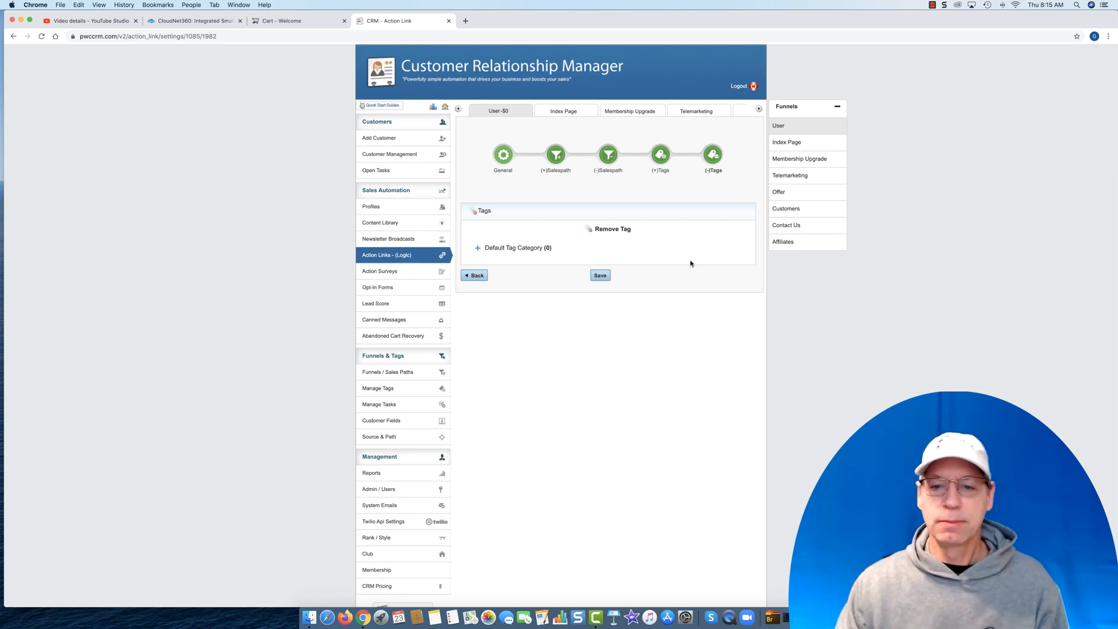
click(600, 276)
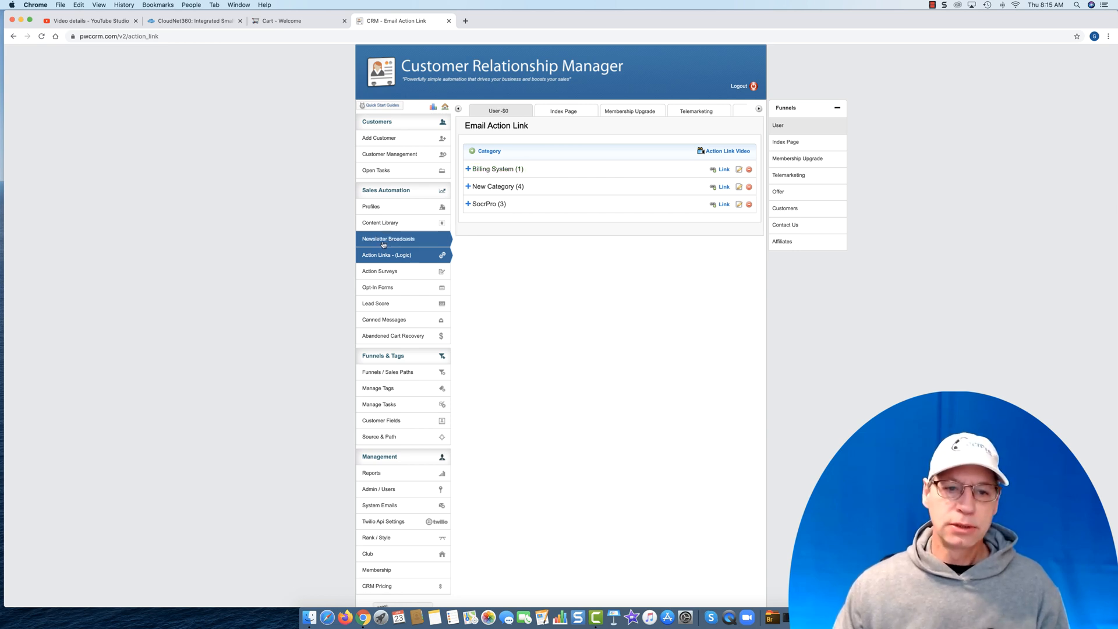
- Create an email category named "Billing System" in the Content Library and continue to adding email content to it
click(384, 224)
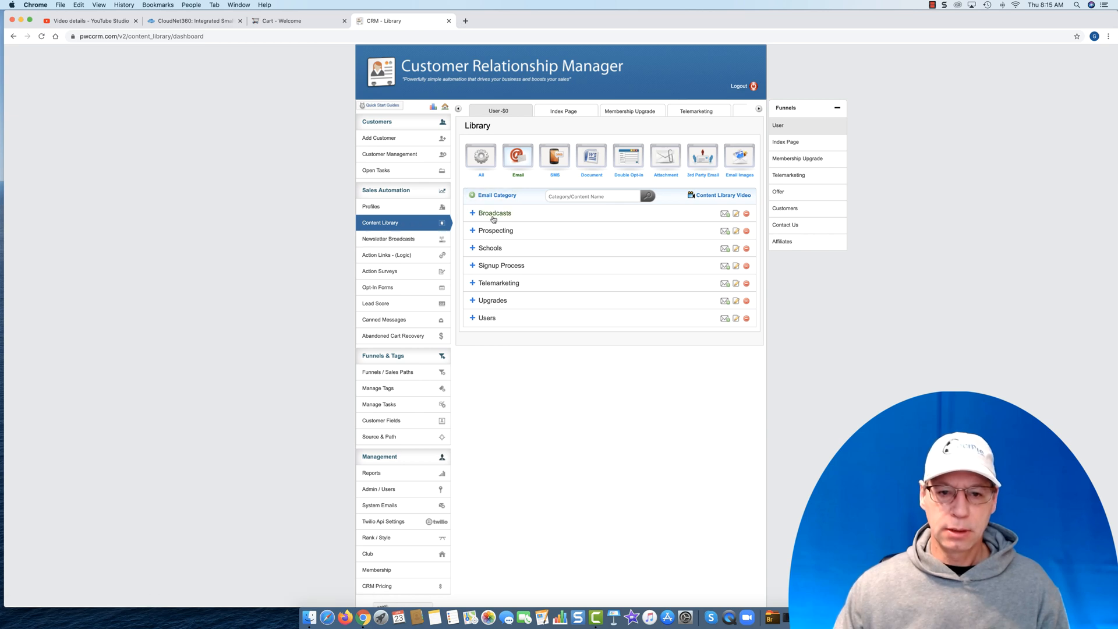
click(493, 195)
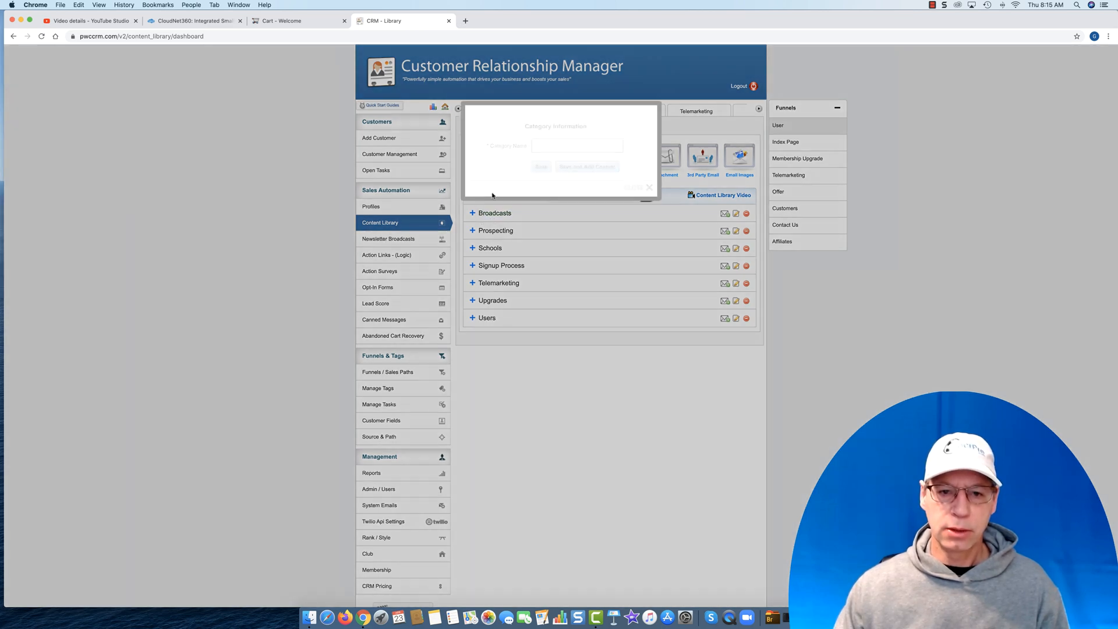
click(568, 146)
text(Billing)
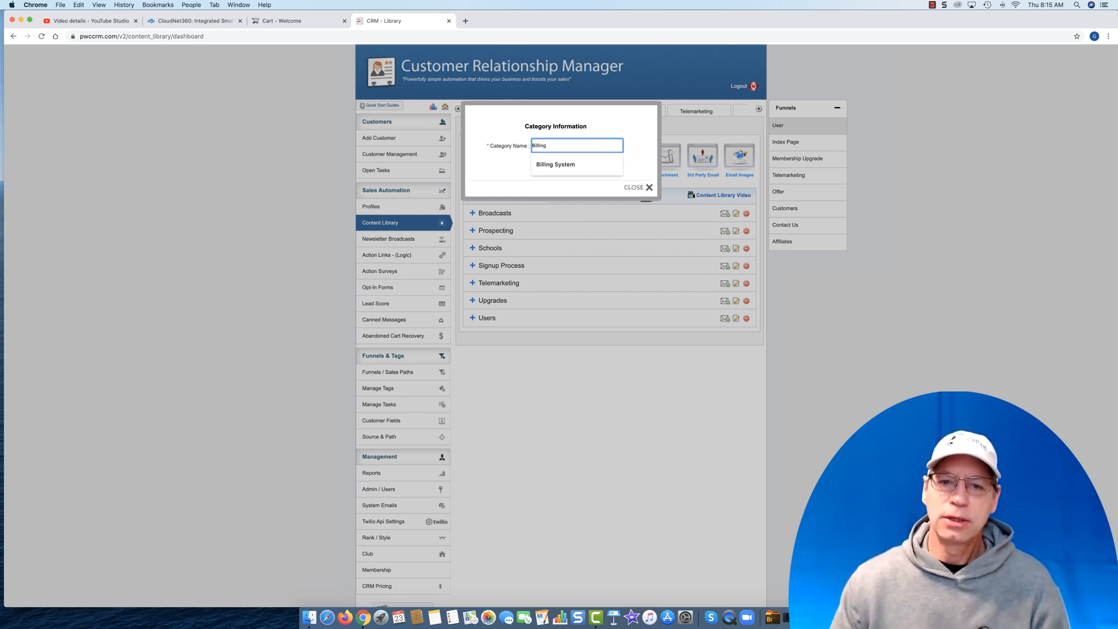
click(549, 163)
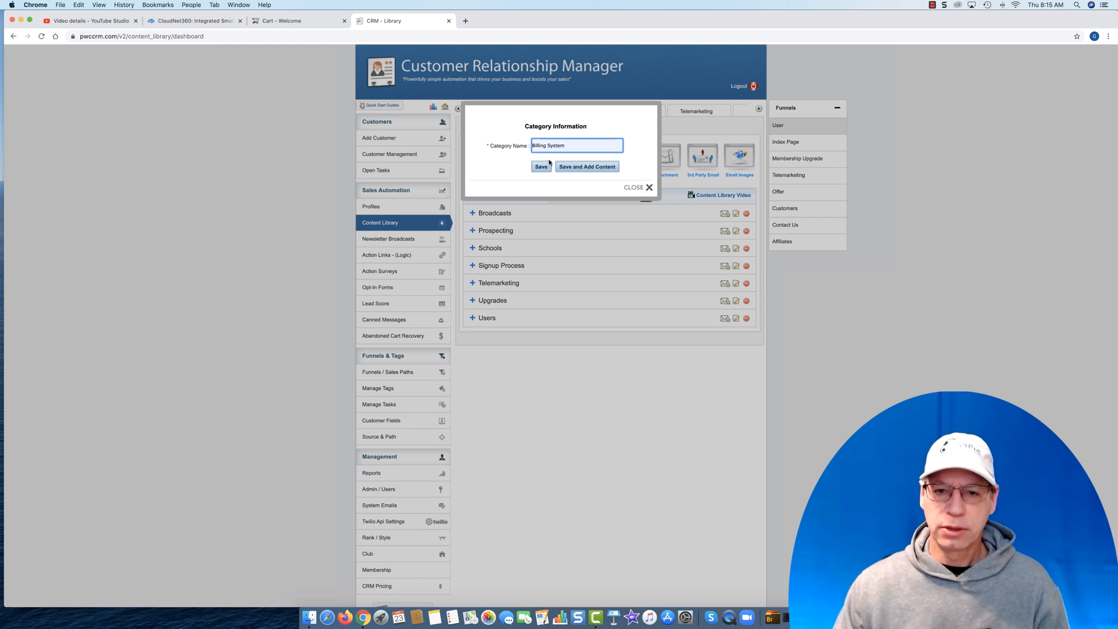
click(587, 167)
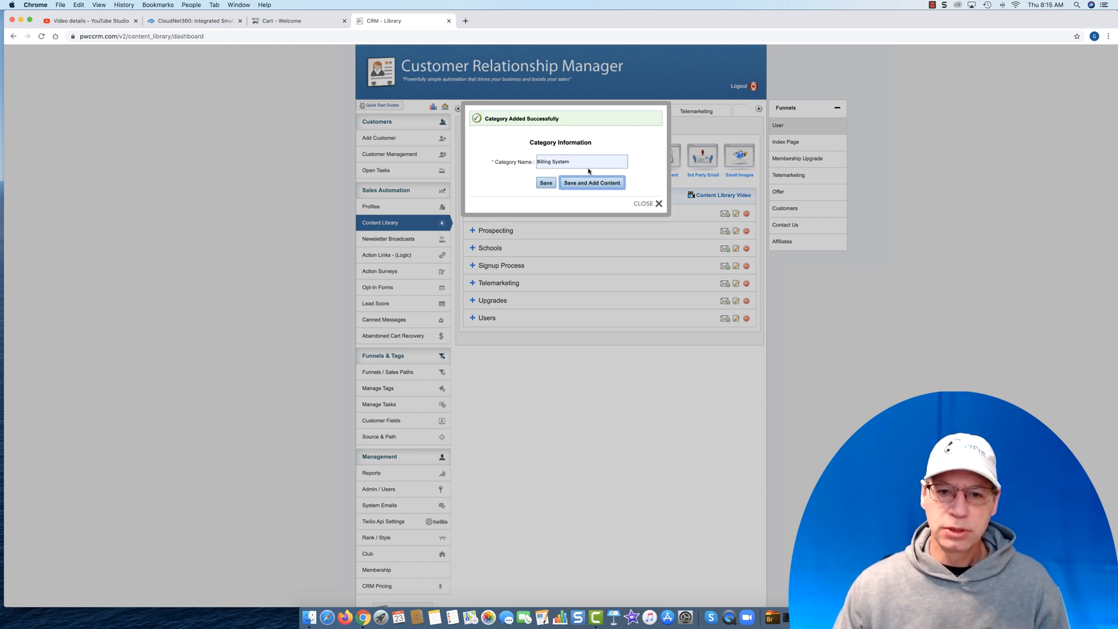
click(641, 203)
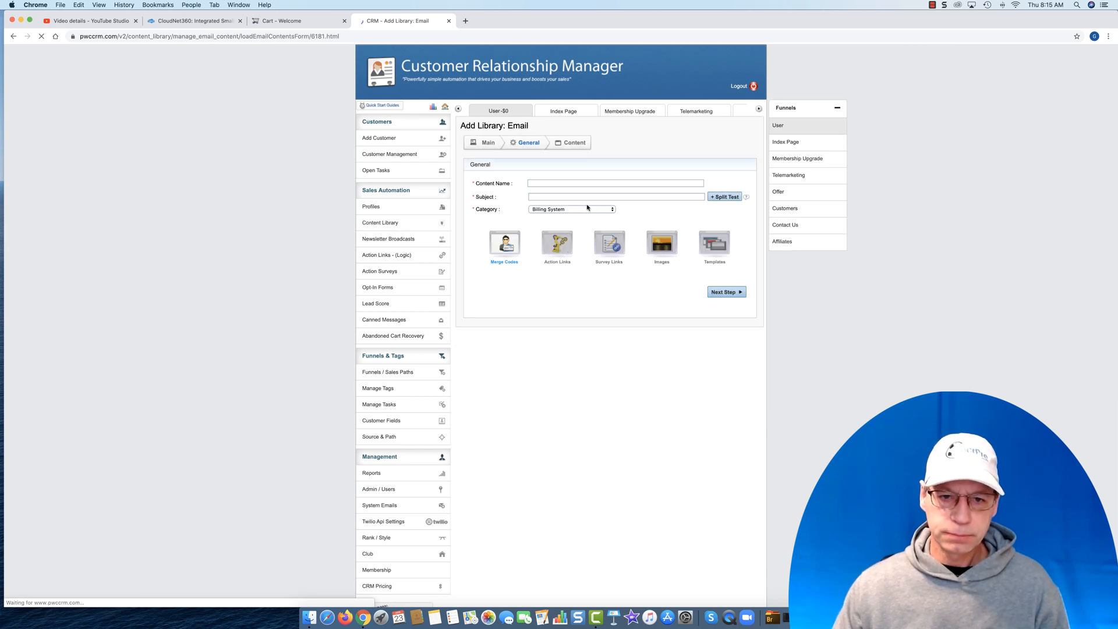
- Set the new email's content name to "Order Page"
click(558, 183)
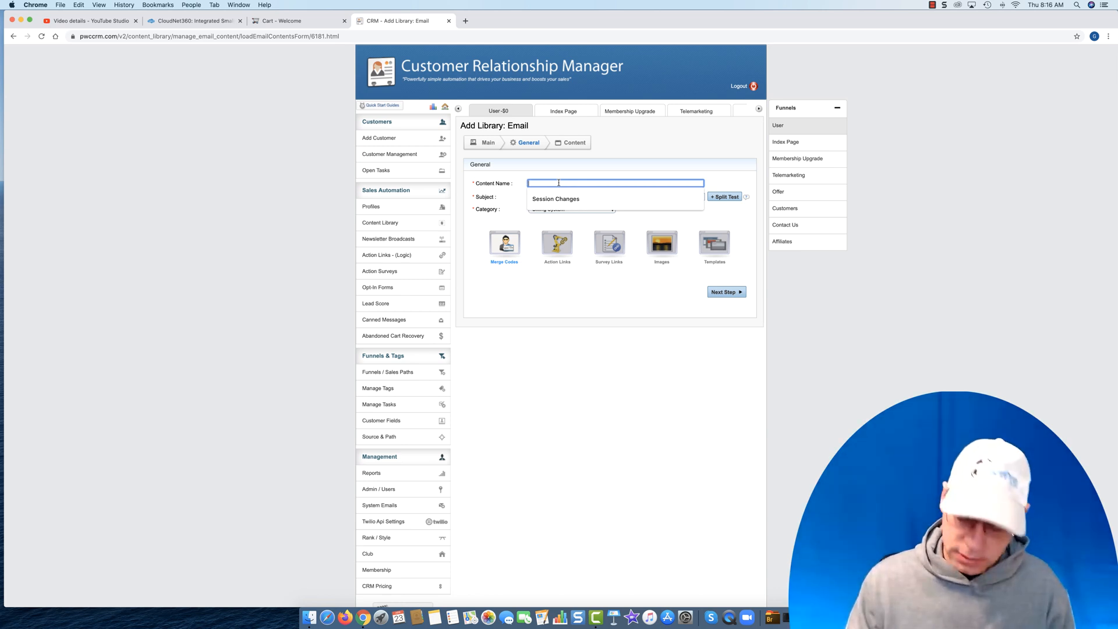
text(Order pg)
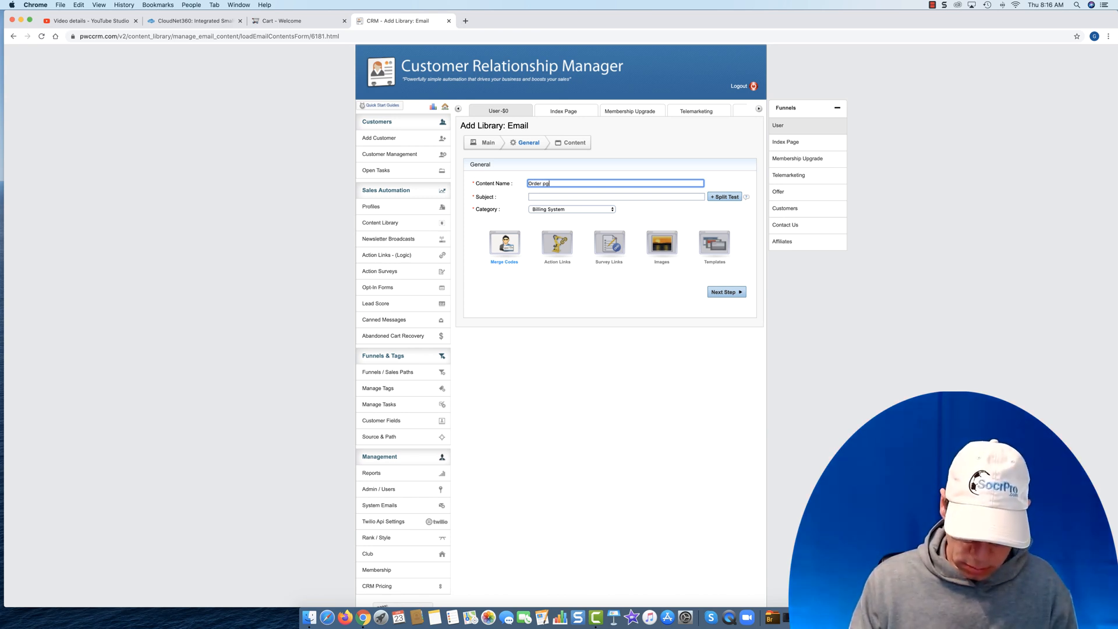
key(BackSpace)
key(BackSpace)
key(BackSpace)
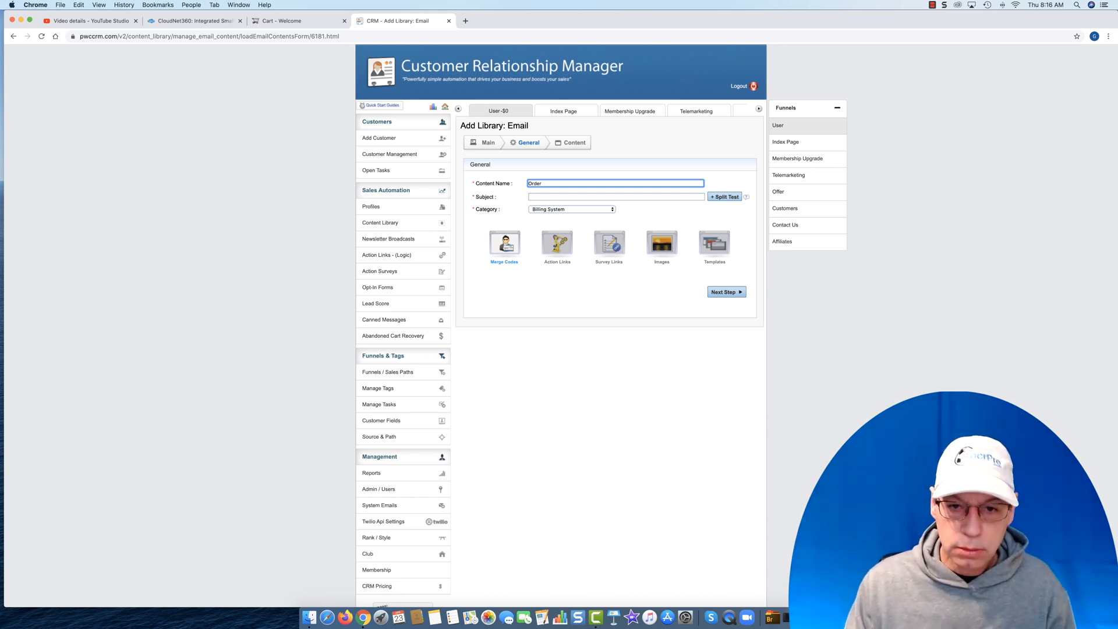
text(Page)
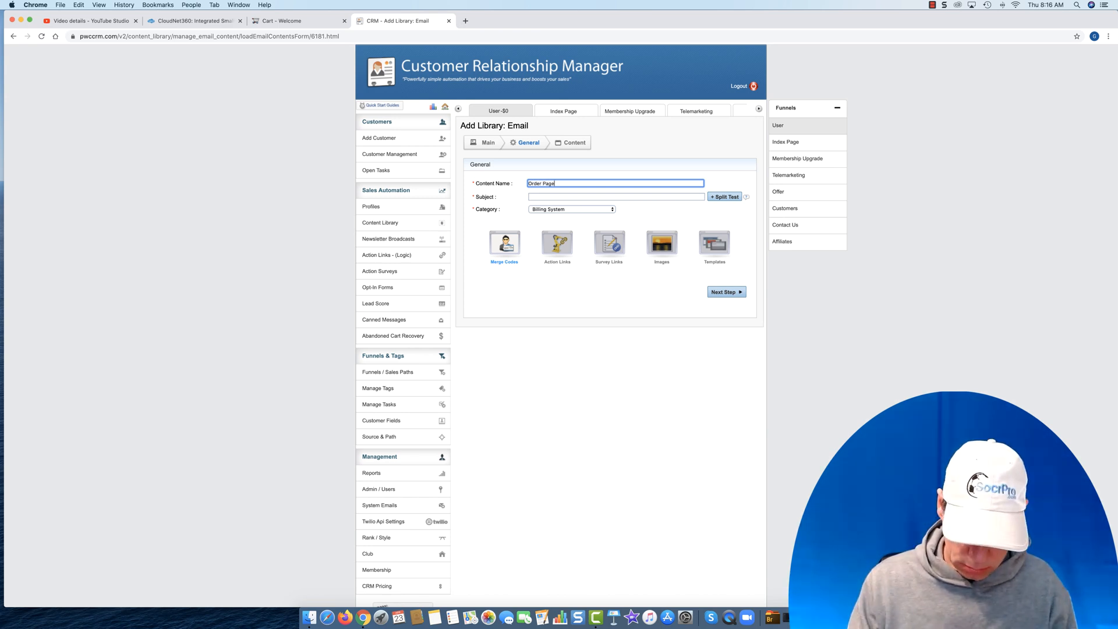
click(550, 197)
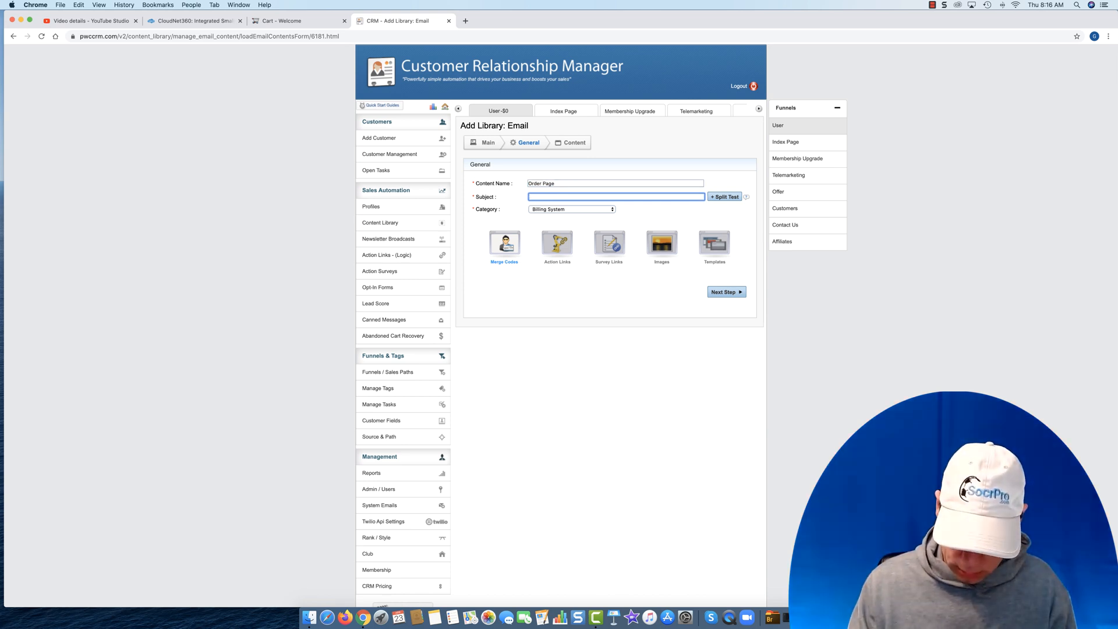
text(New Video -)
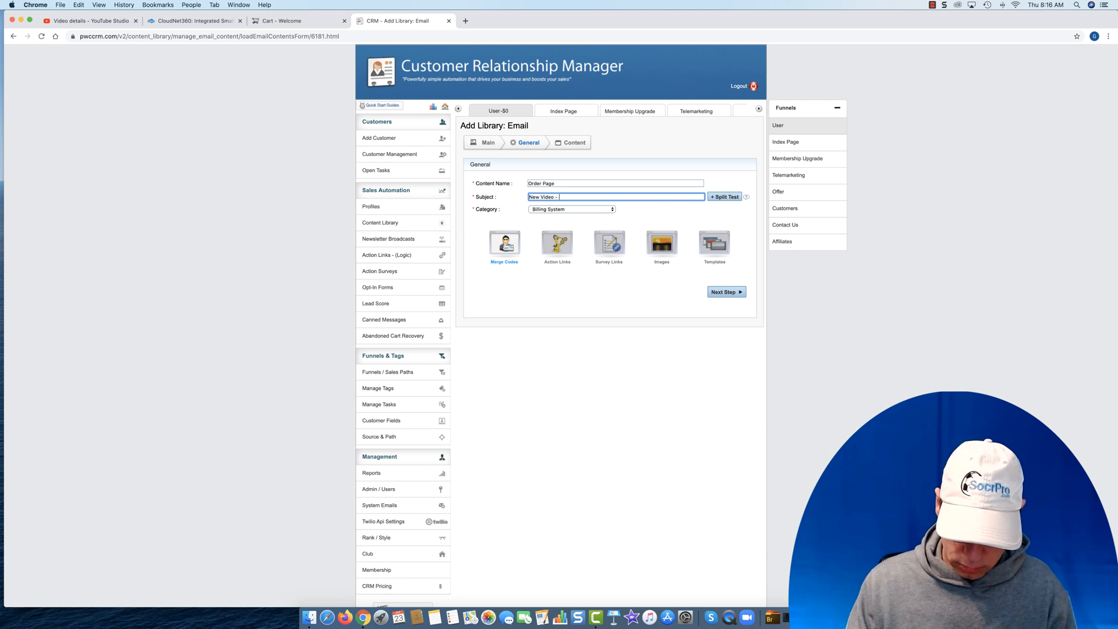
text( Order Page)
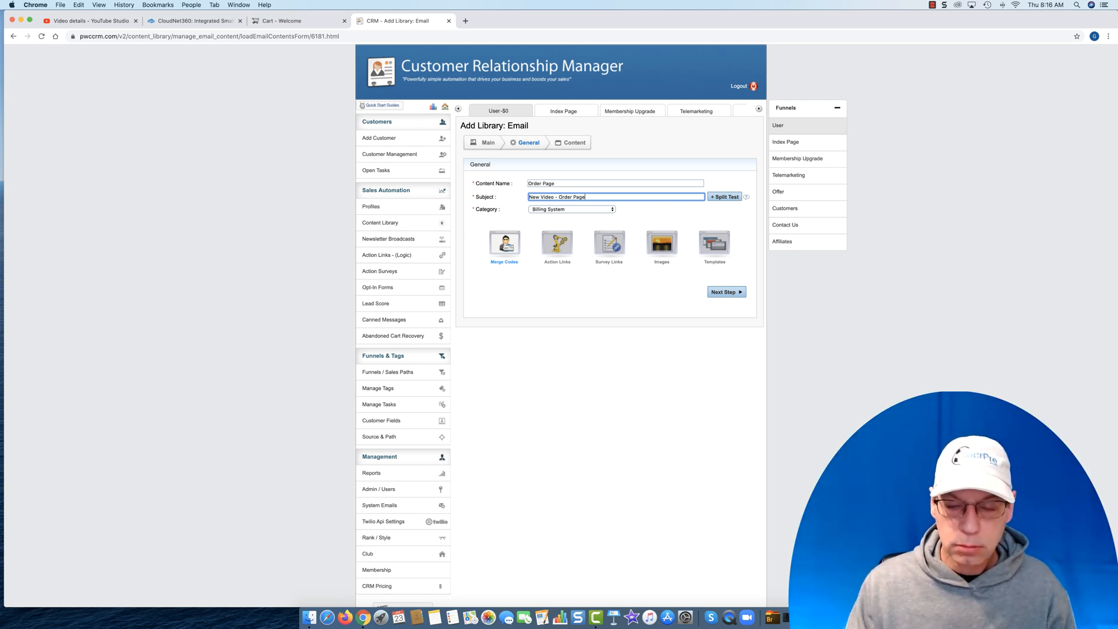
key(BackSpace)
key(BackSpace)
key(BackSpace)
key(BackSpace)
key(BackSpace)
key(BackSpace)
key(BackSpace)
key(BackSpace)
key(BackSpace)
key(BackSpace)
key(BackSpace)
key(BackSpace)
key(BackSpace)
key(BackSpace)
key(BackSpace)
key(BackSpace)
key(BackSpace)
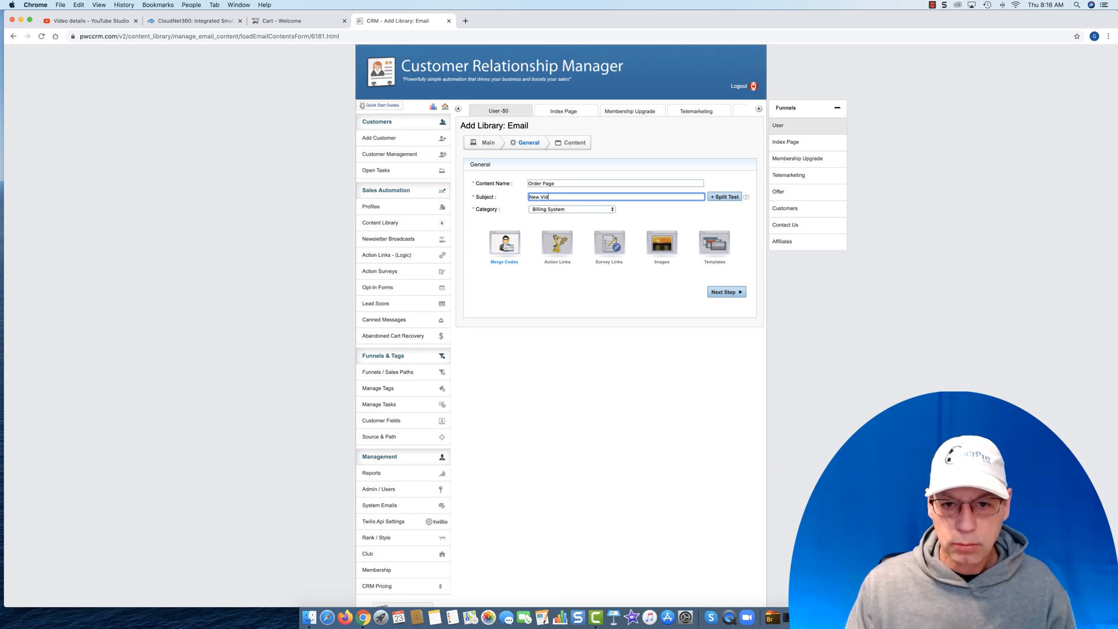
- Set the email's subject to "Soccer Specific Order Page - New Video"
text(Soccer)
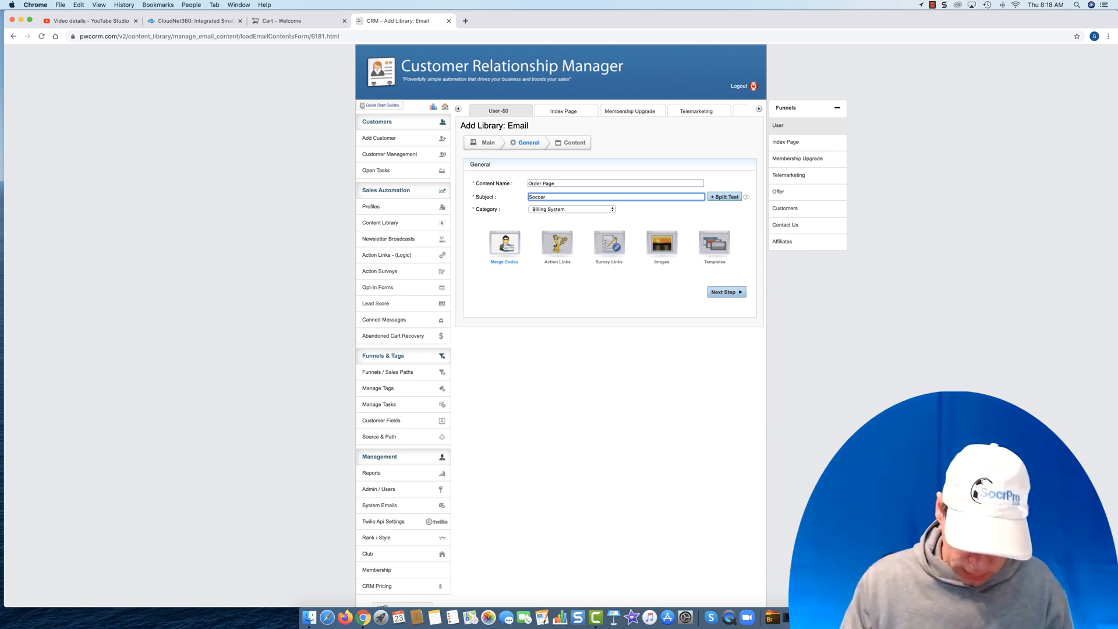
text(Sp)
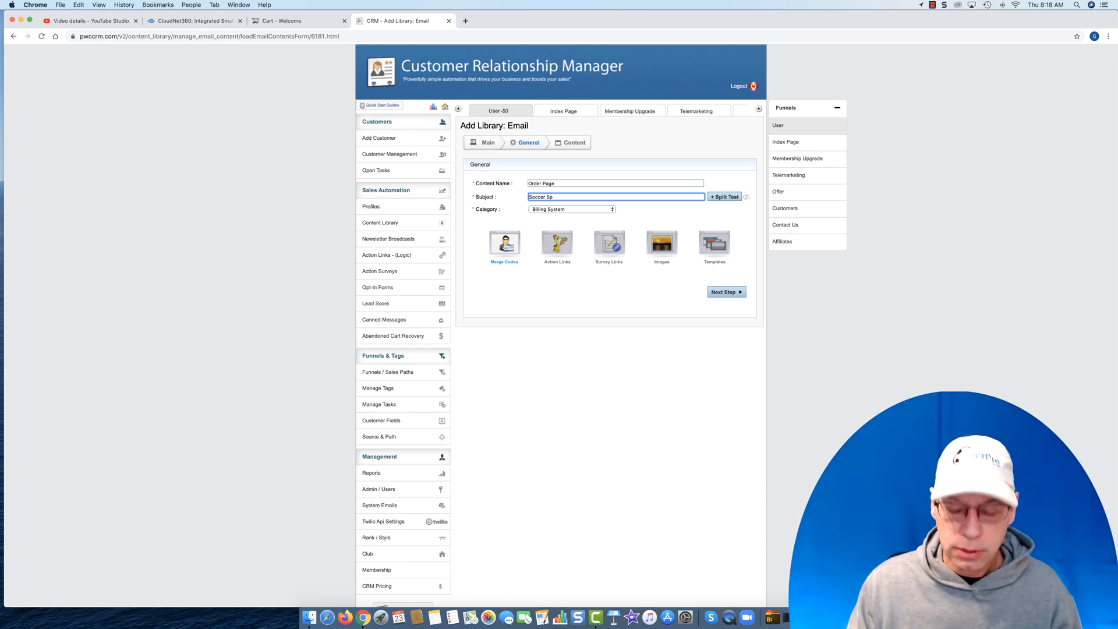
text(ecific)
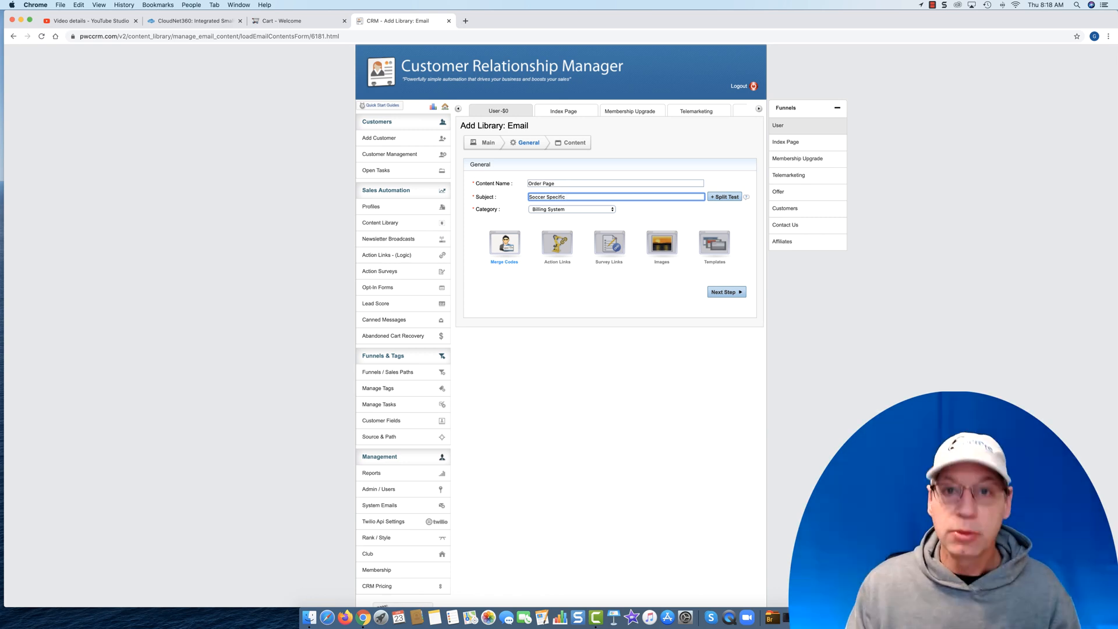
text( Order pga)
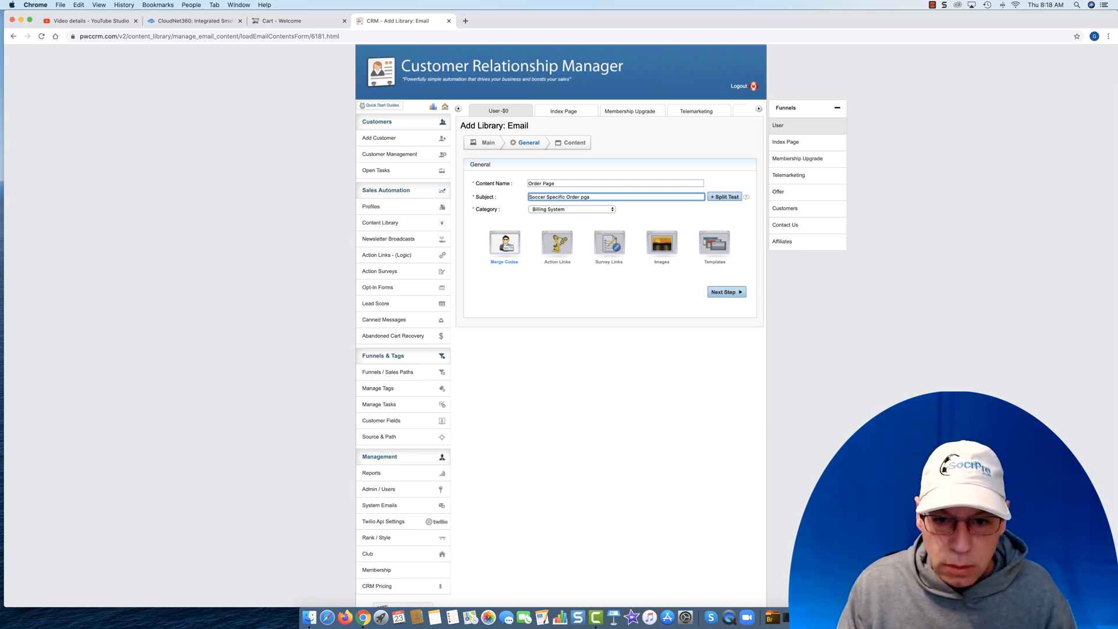
key(BackSpace)
key(BackSpace)
key(BackSpace)
key(BackSpace)
text(Page)
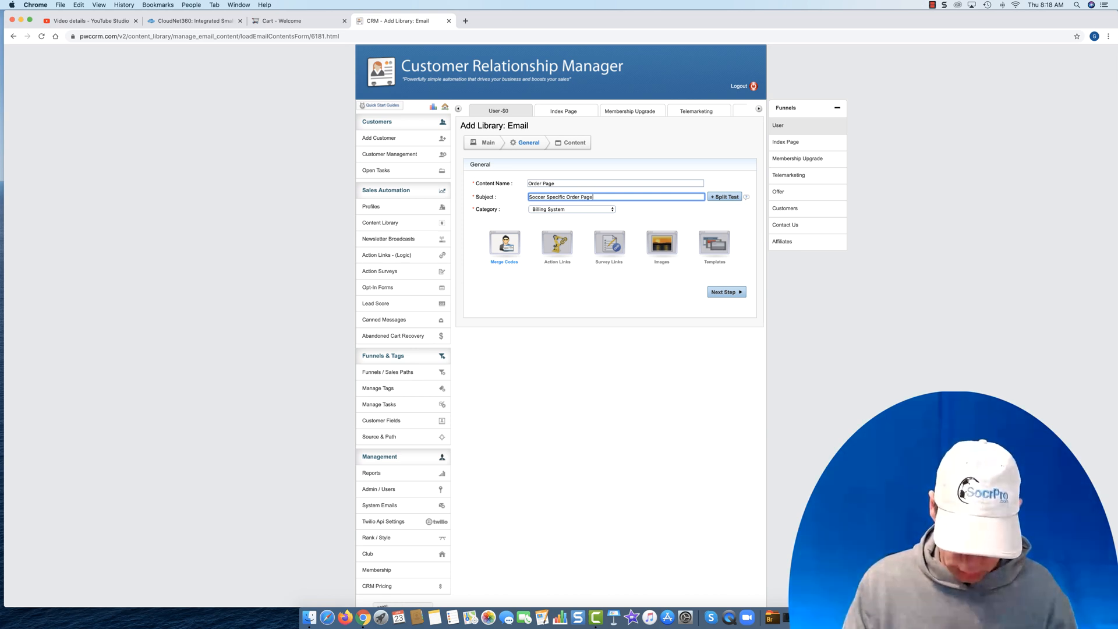
text( - New Video)
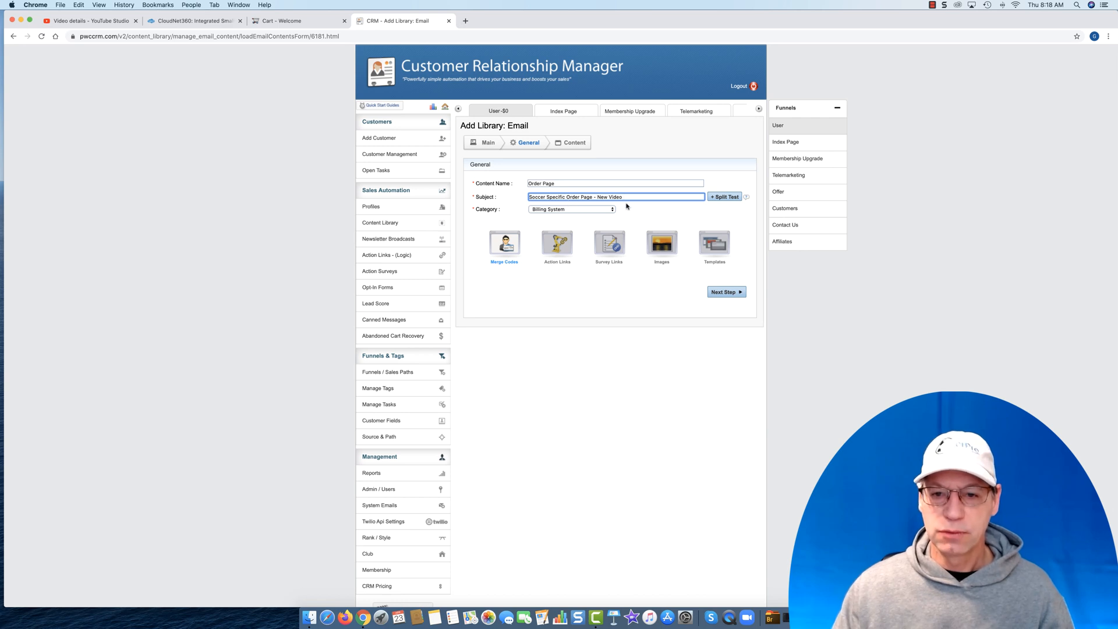
- Add a split-test subject line reading "Soccer specific order page - The Details Revealed"
click(724, 197)
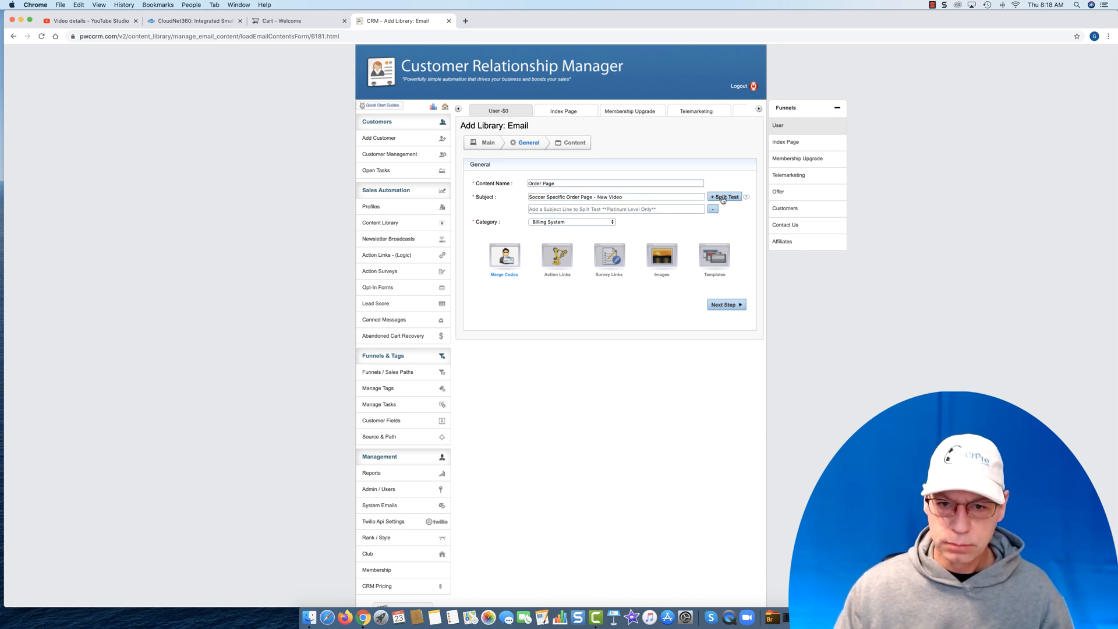
click(620, 209)
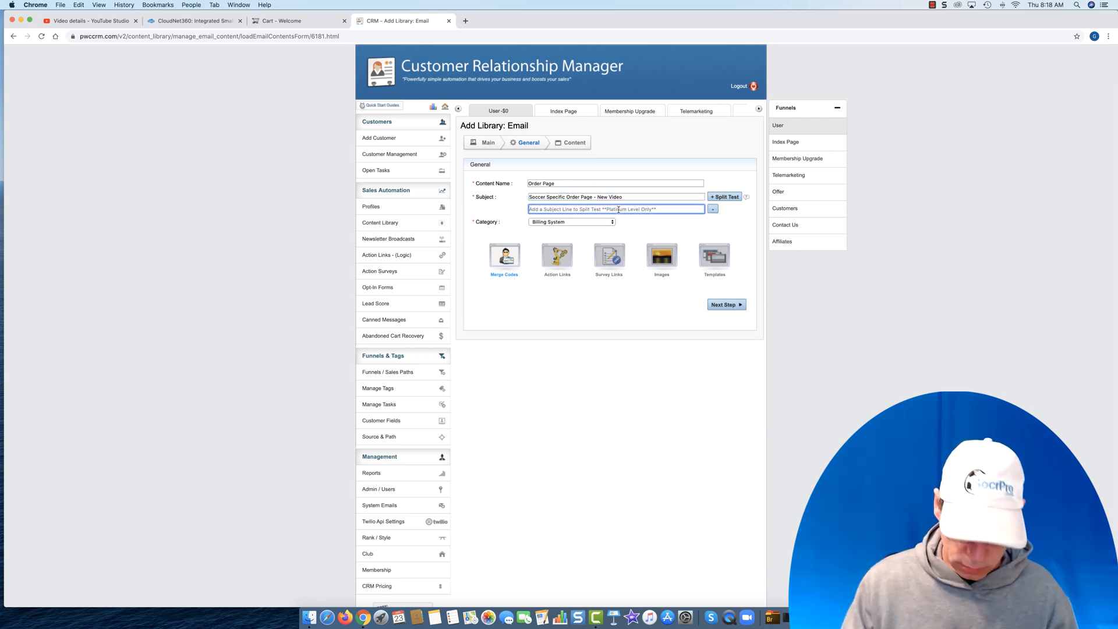
text(Soccer speci)
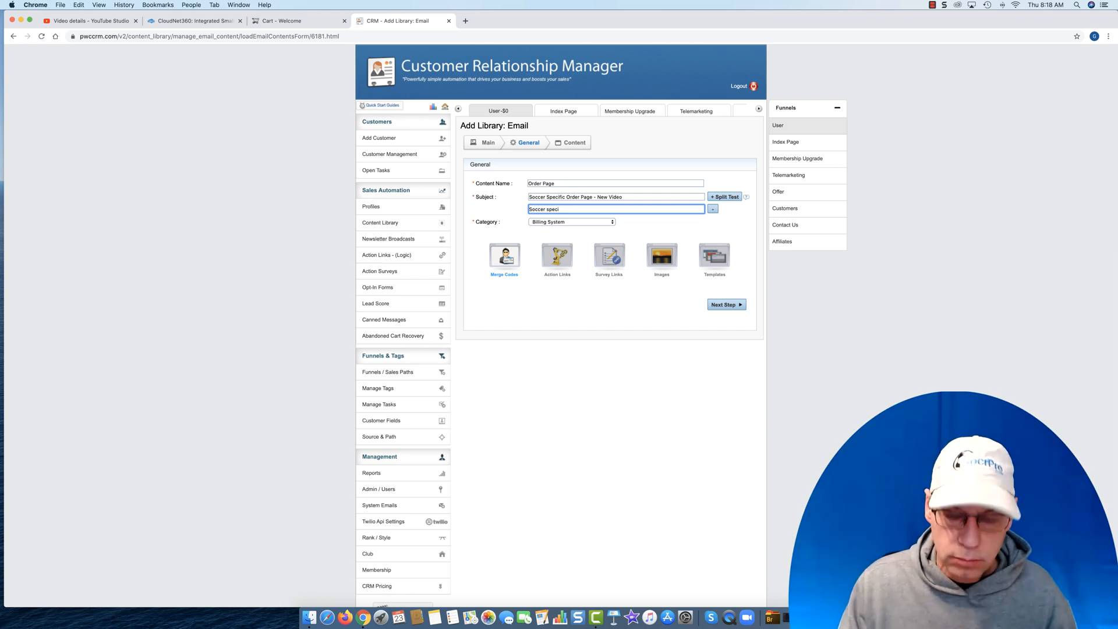
text(c order )
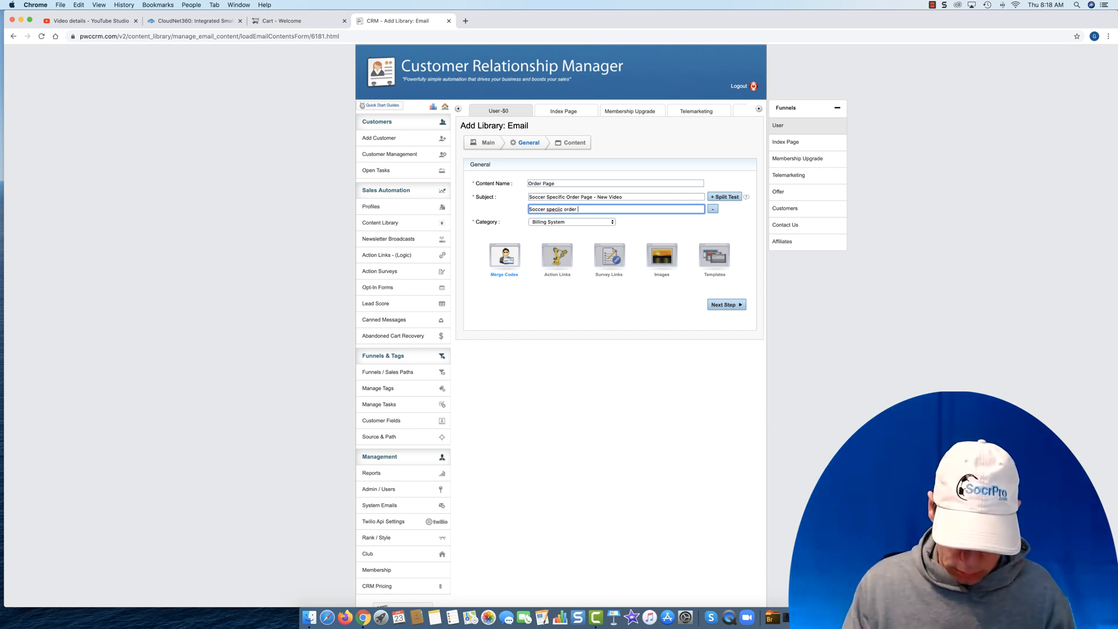
text(page)
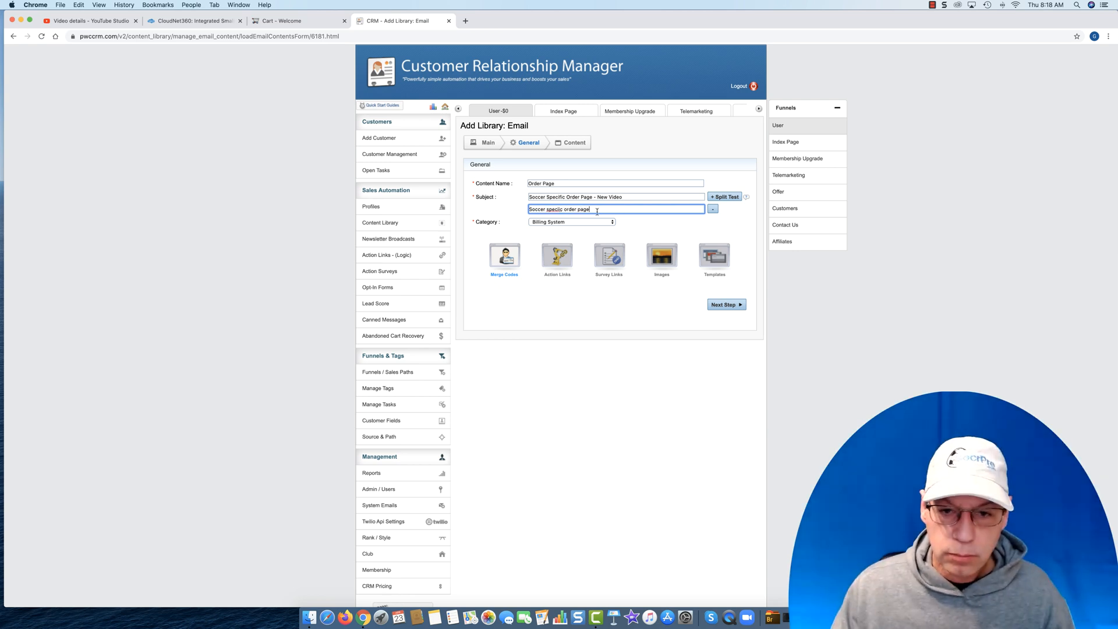
right_click(557, 211)
click(569, 214)
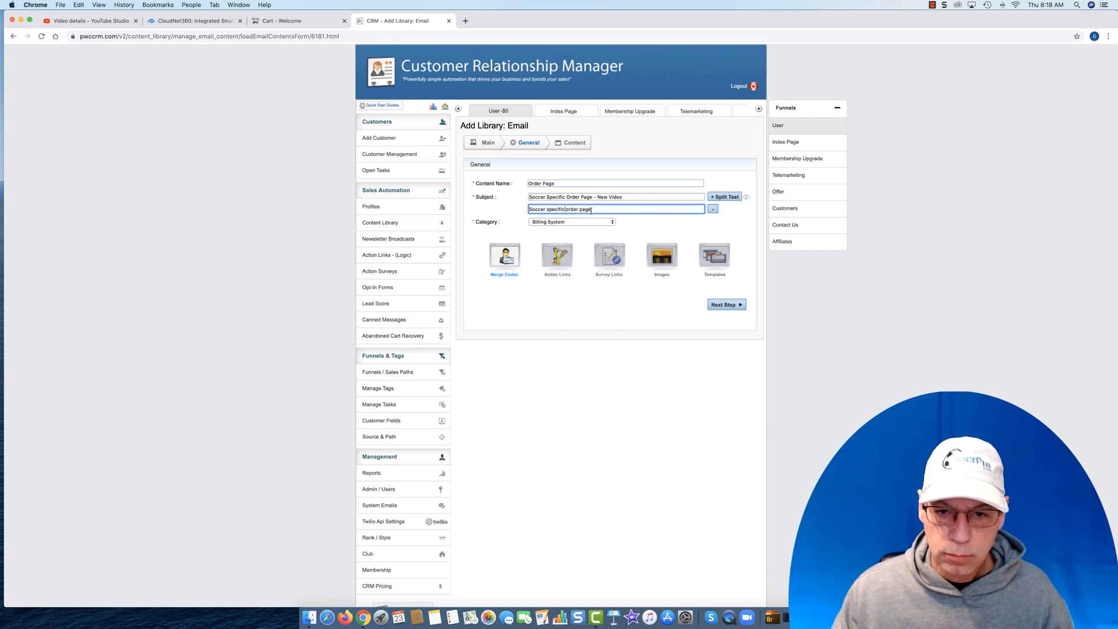
text(- )
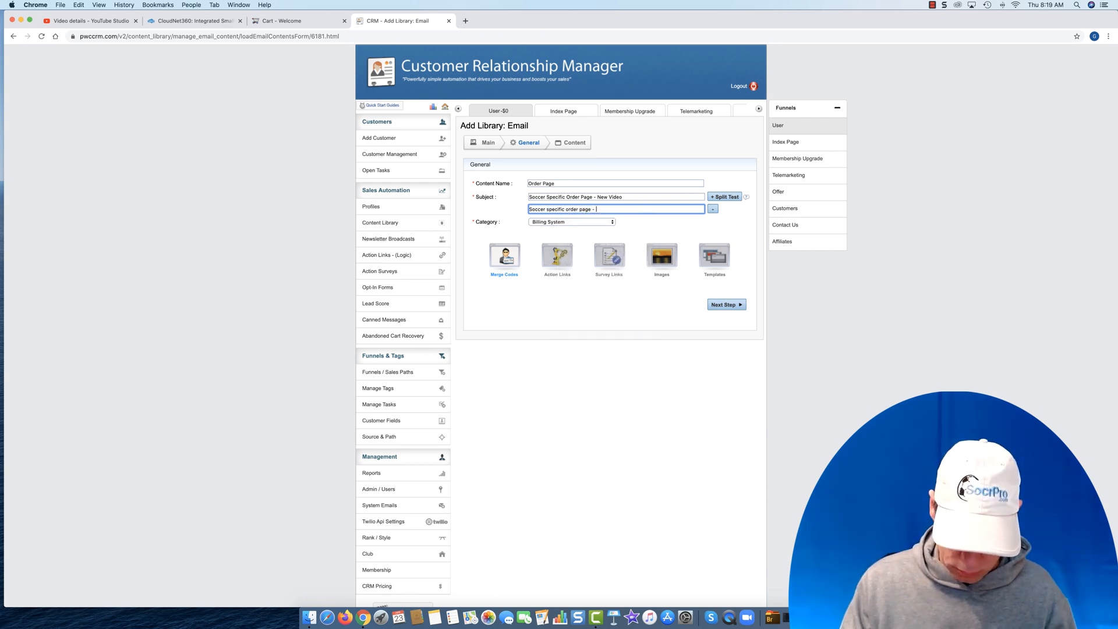
text(The Details)
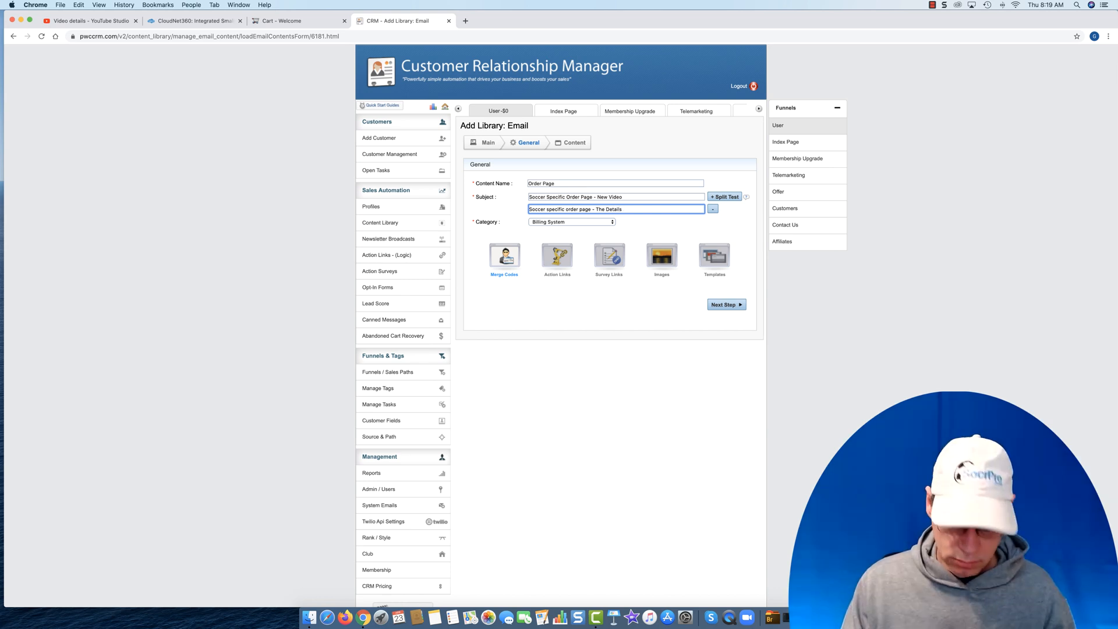
text( Rev)
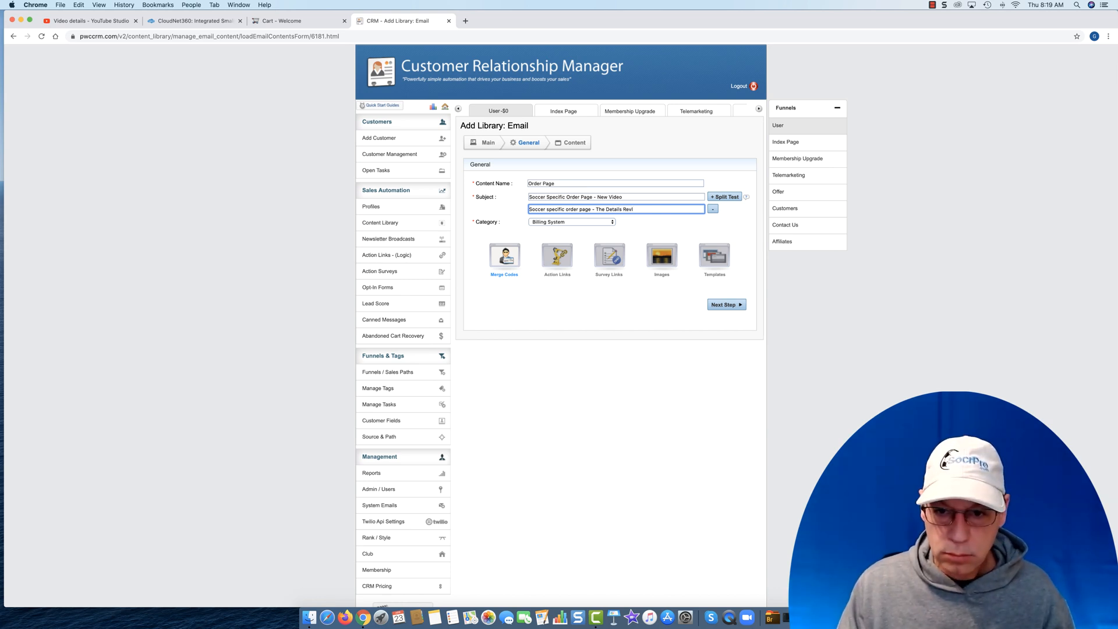
text(ealed)
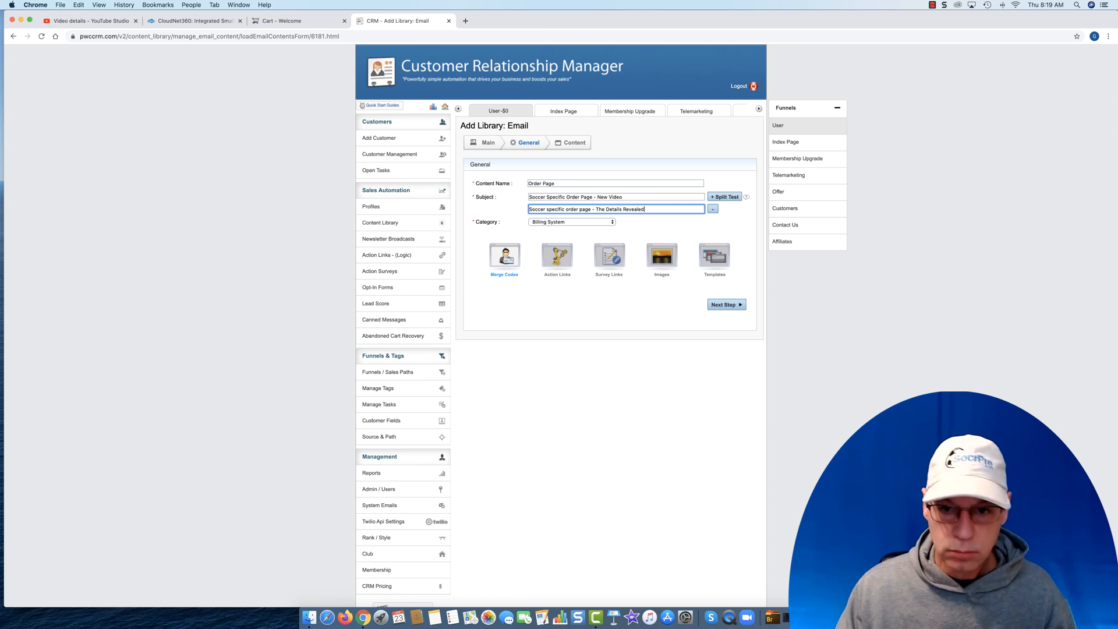
- Reword the ending of the second subject line to "new details revealed" in lowercase
double_click(597, 210)
text(new)
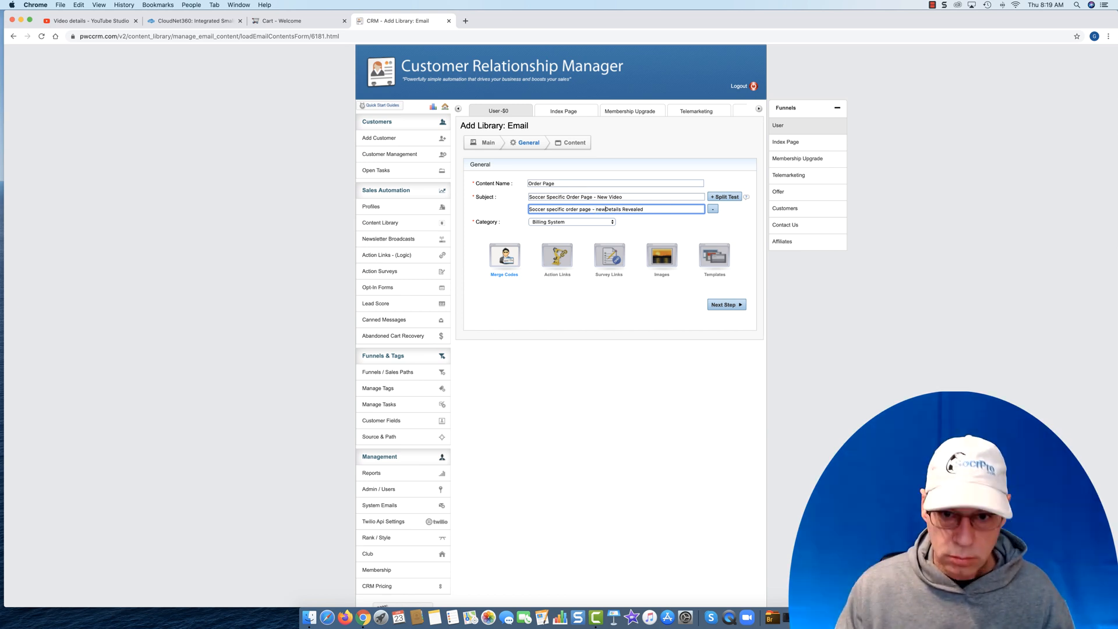
key(BackSpace)
text(d)
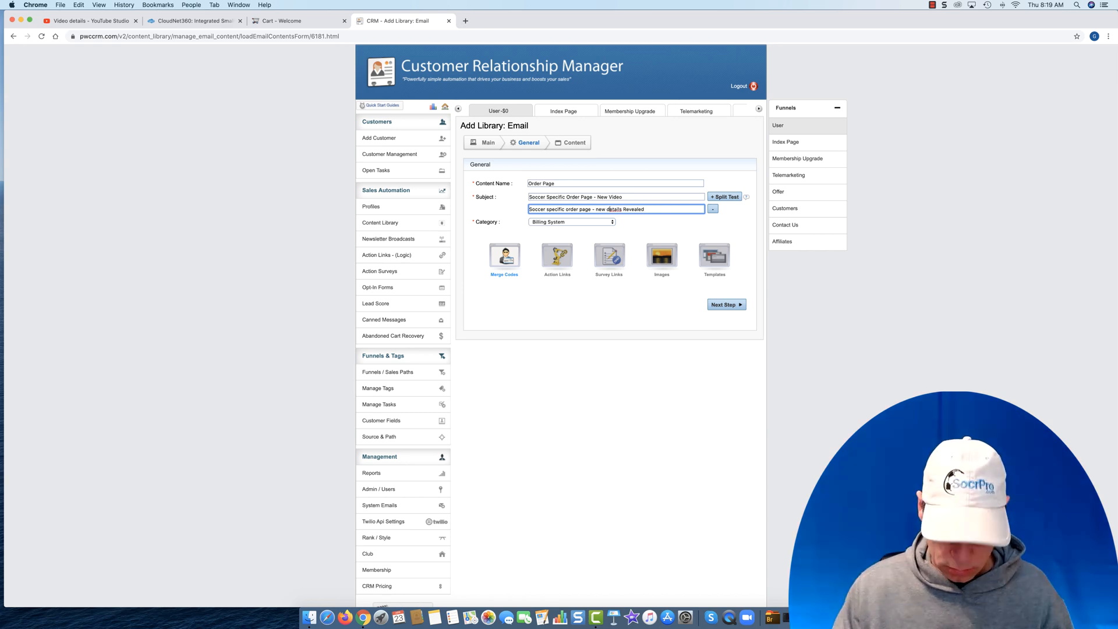
click(627, 209)
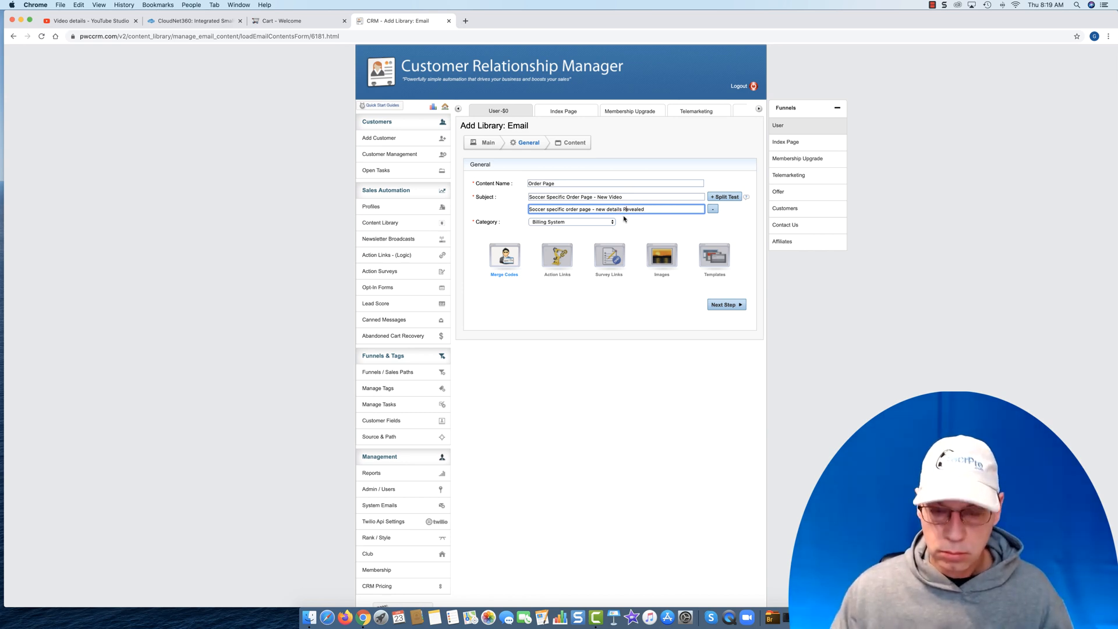
key(BackSpace)
text(r)
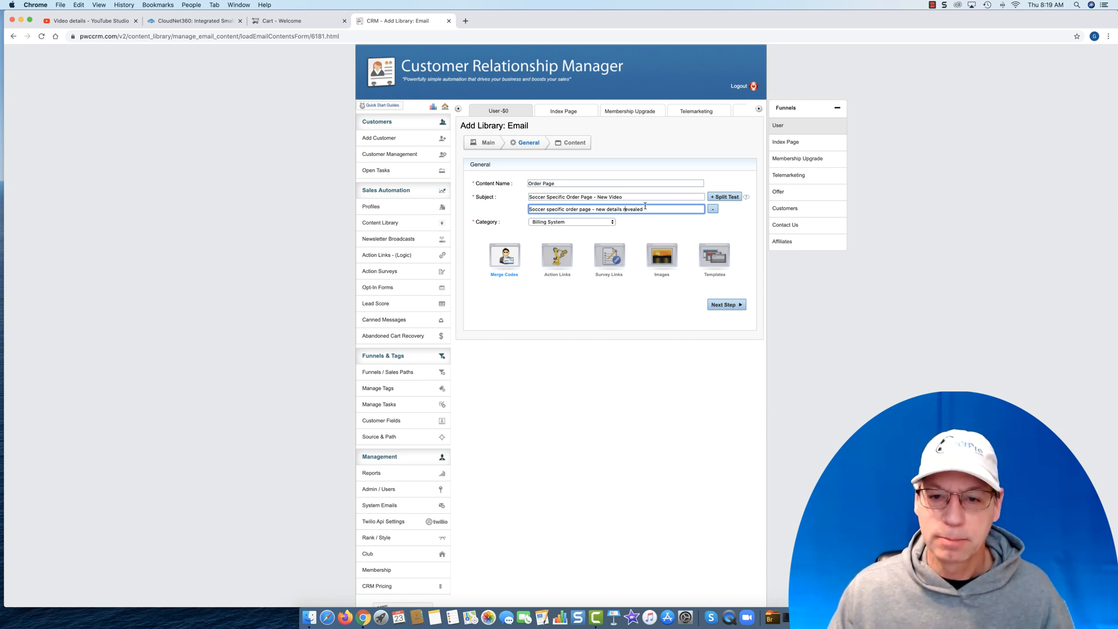
- Add a third split-test subject line containing a copy of the second subject line's text
drag(643, 208, 496, 199)
right_click(572, 208)
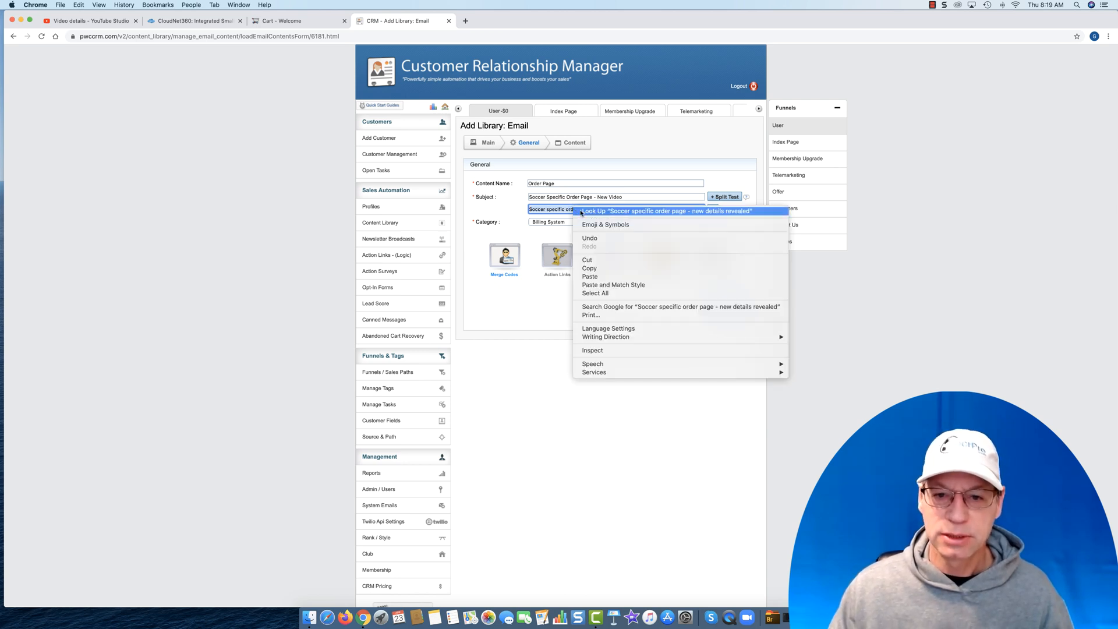
click(584, 268)
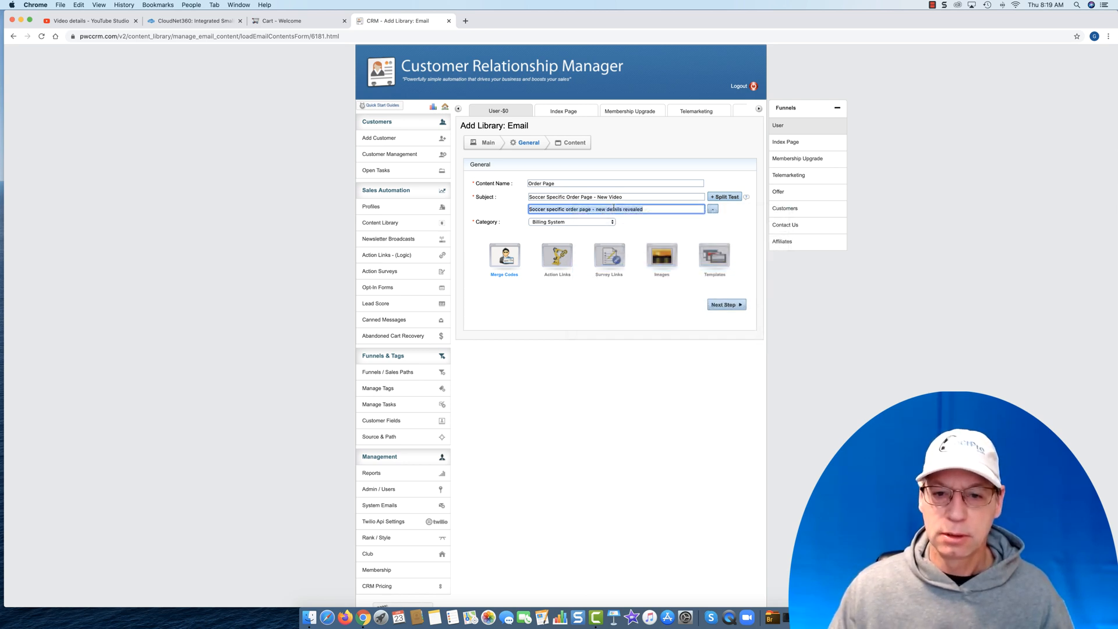
click(727, 198)
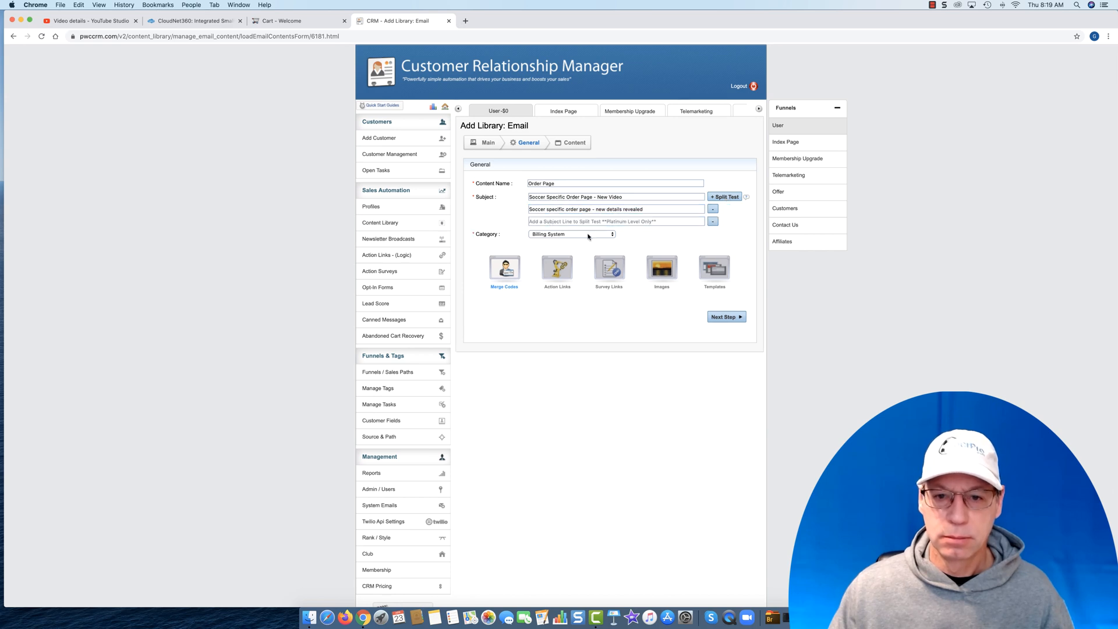
click(574, 221)
key(super+v)
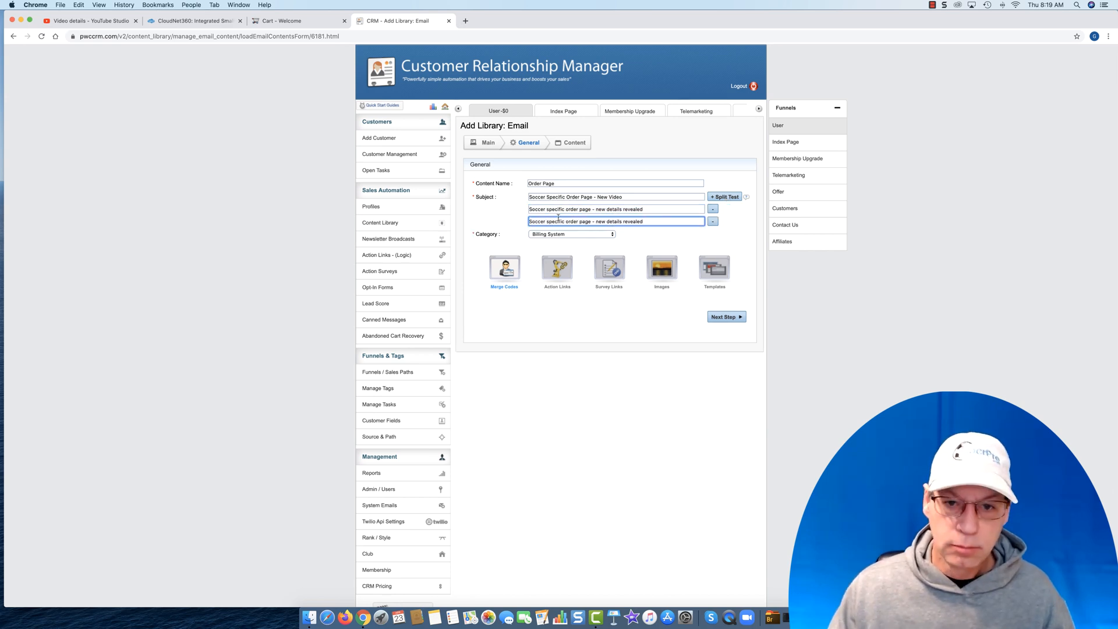
- Capitalize each word of the third subject line so it reads "Soccer Specific Order Page - New Details Revealed"
key(BackSpace)
text(S)
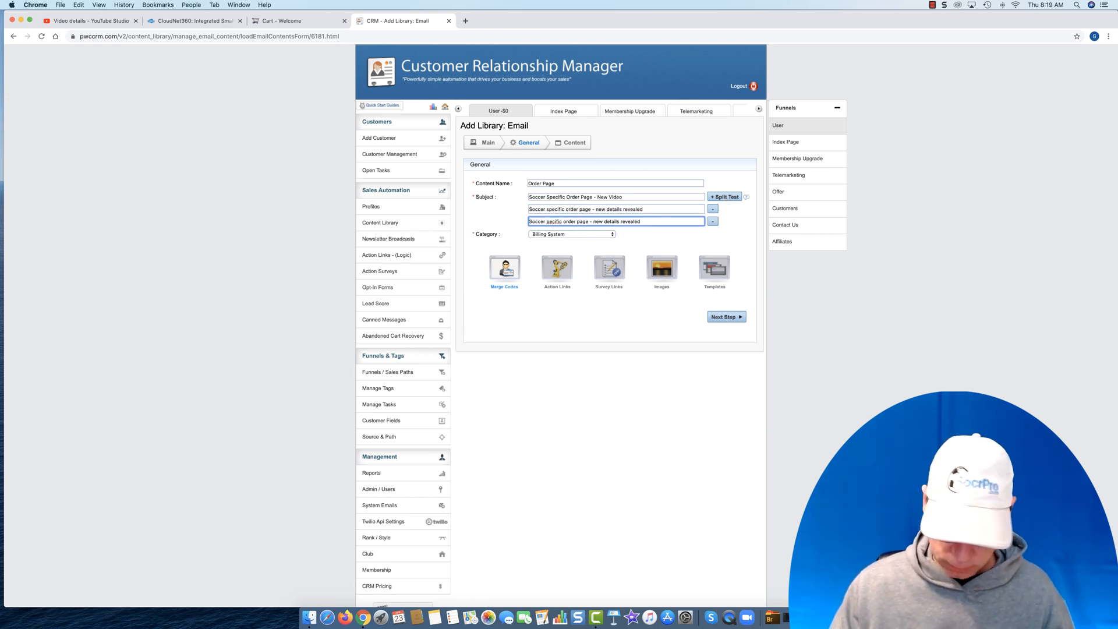
click(568, 222)
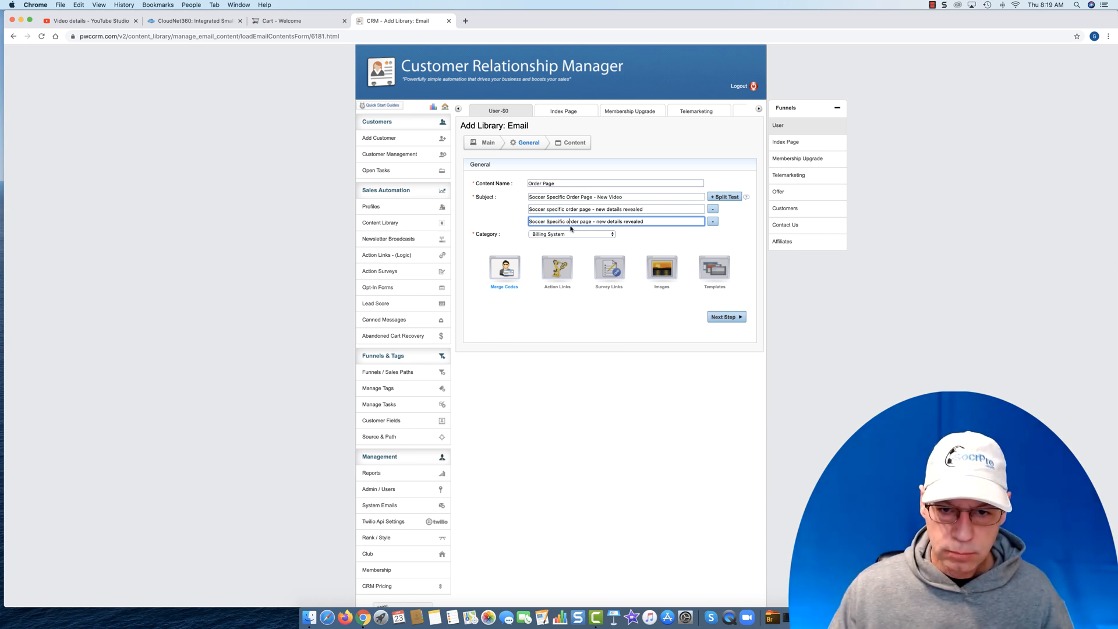
key(BackSpace)
text(O)
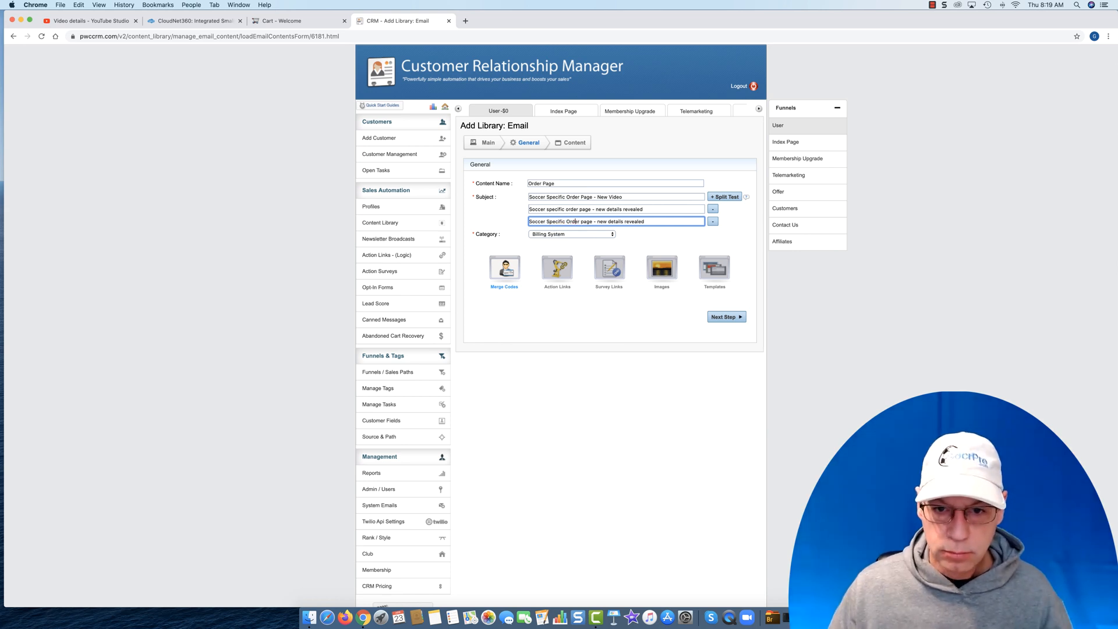
click(583, 221)
key(BackSpace)
text(P)
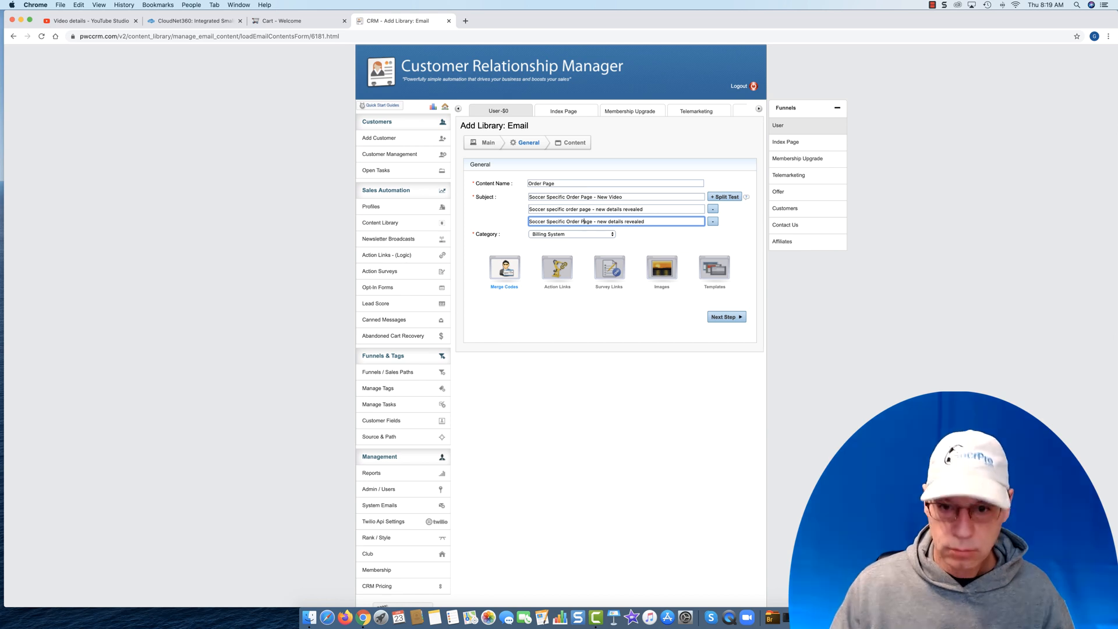
click(598, 222)
key(BackSpace)
text(N)
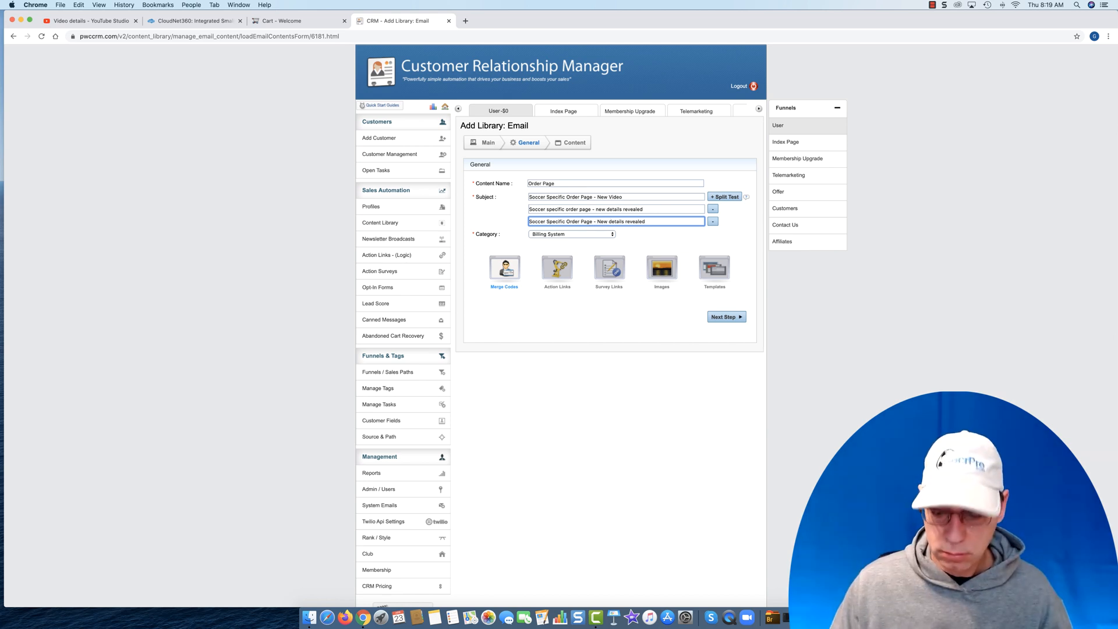
key(BackSpace)
text(D)
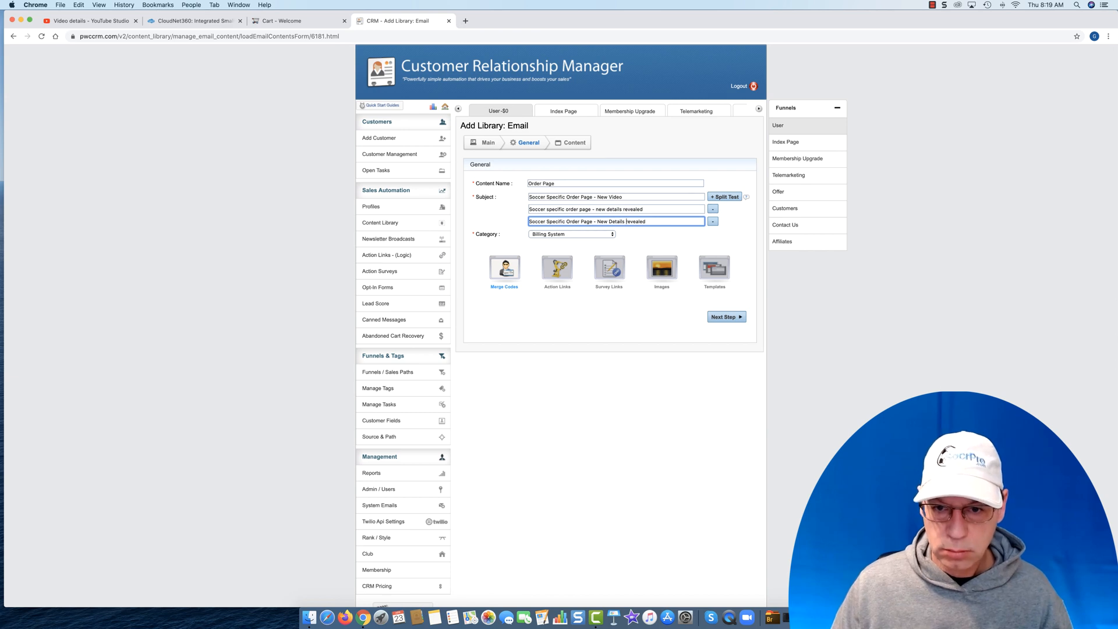
key(BackSpace)
text(R)
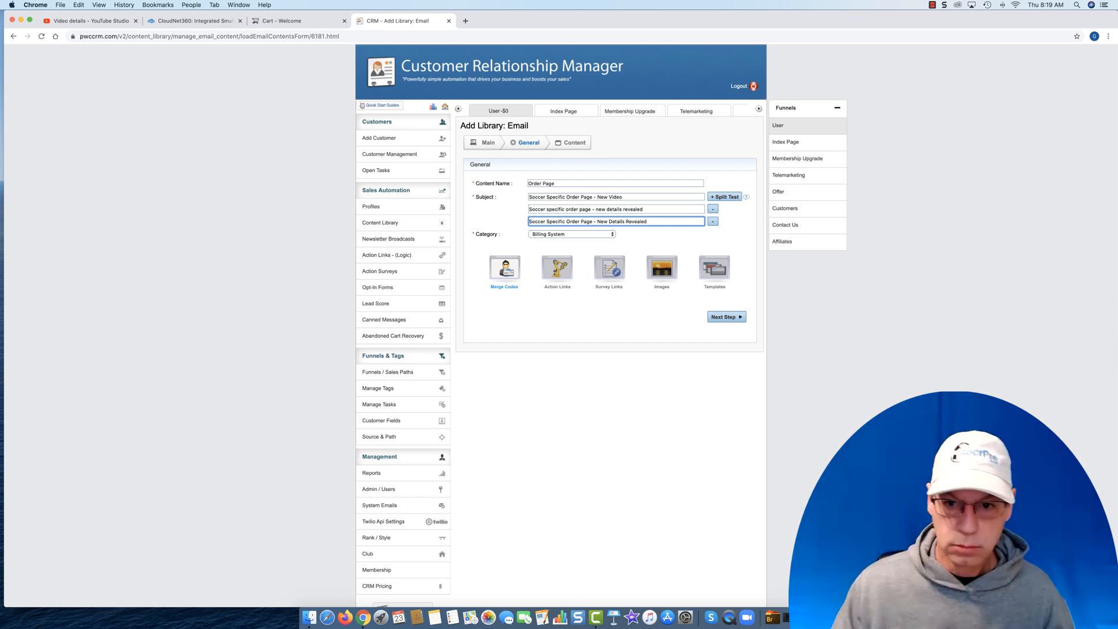
- Add a fourth split-test subject line reading "Why your Soccer Order Page Matters... a LOT"
click(724, 196)
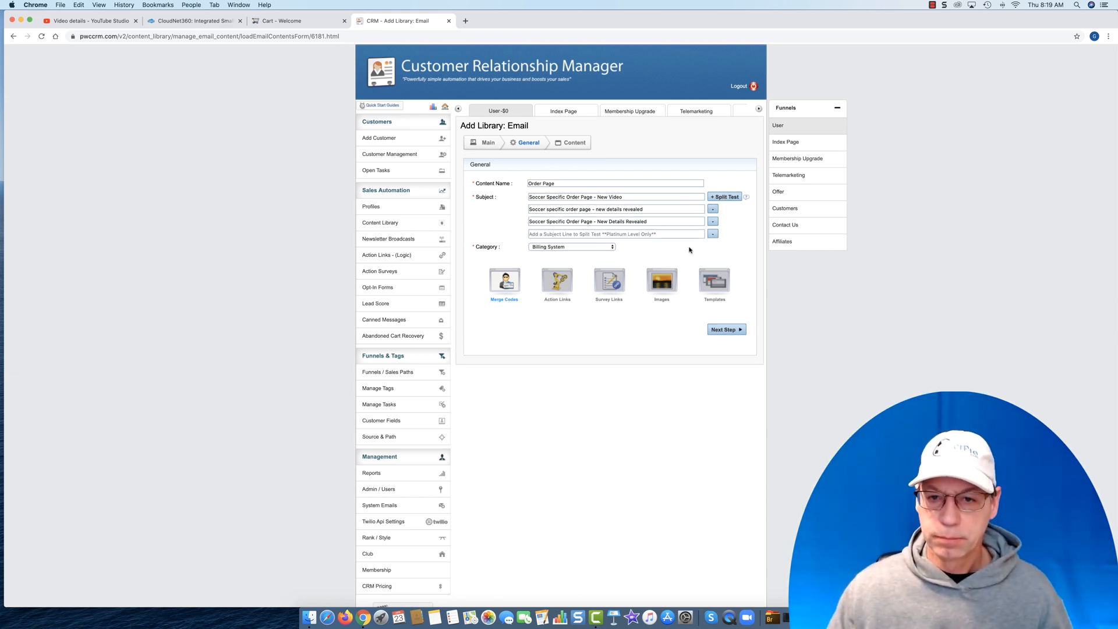
click(575, 234)
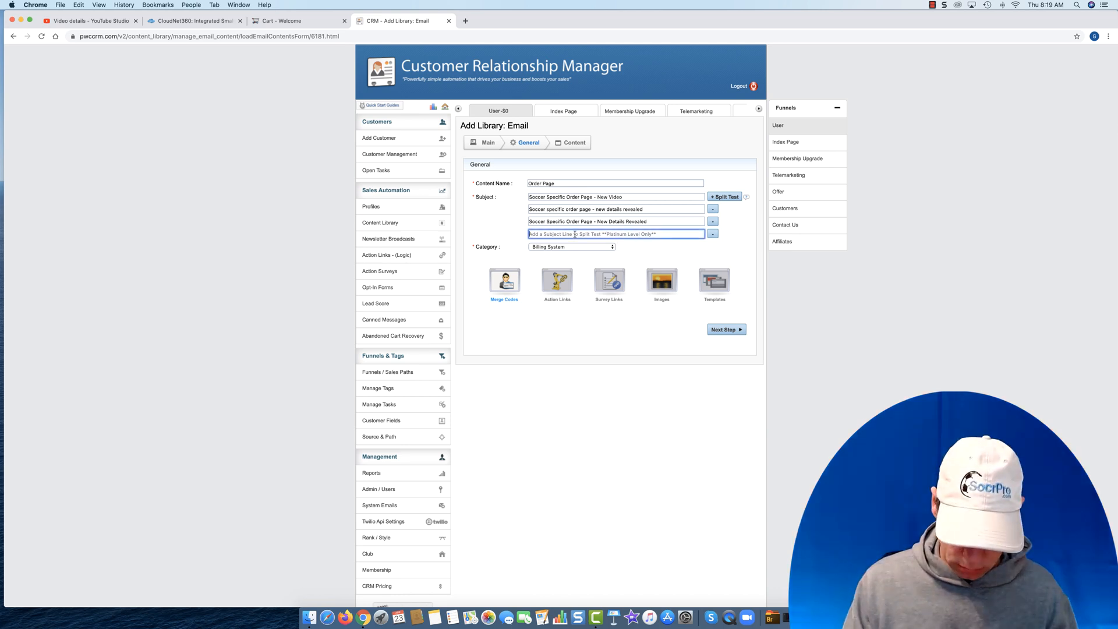
text(Why your )
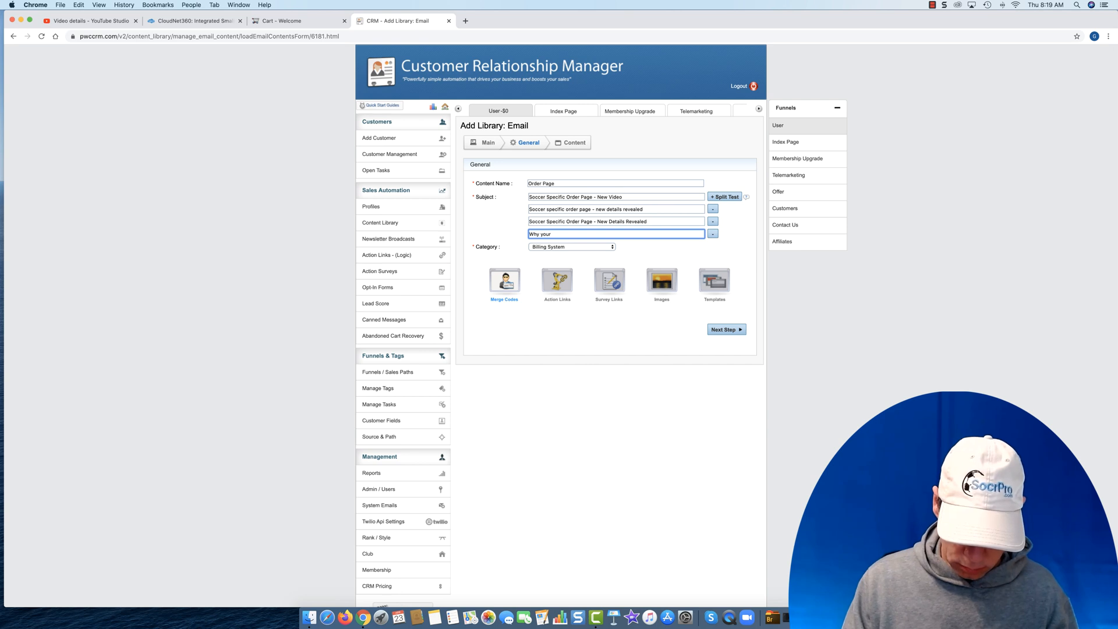
text(Soccer Order )
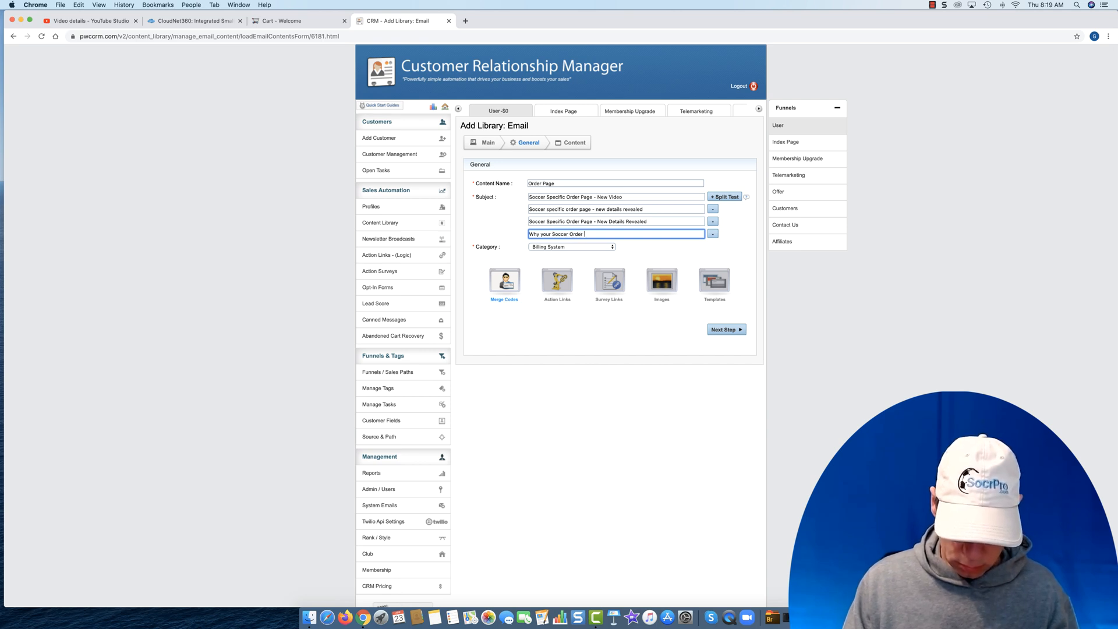
text(Page Matters... A LOT)
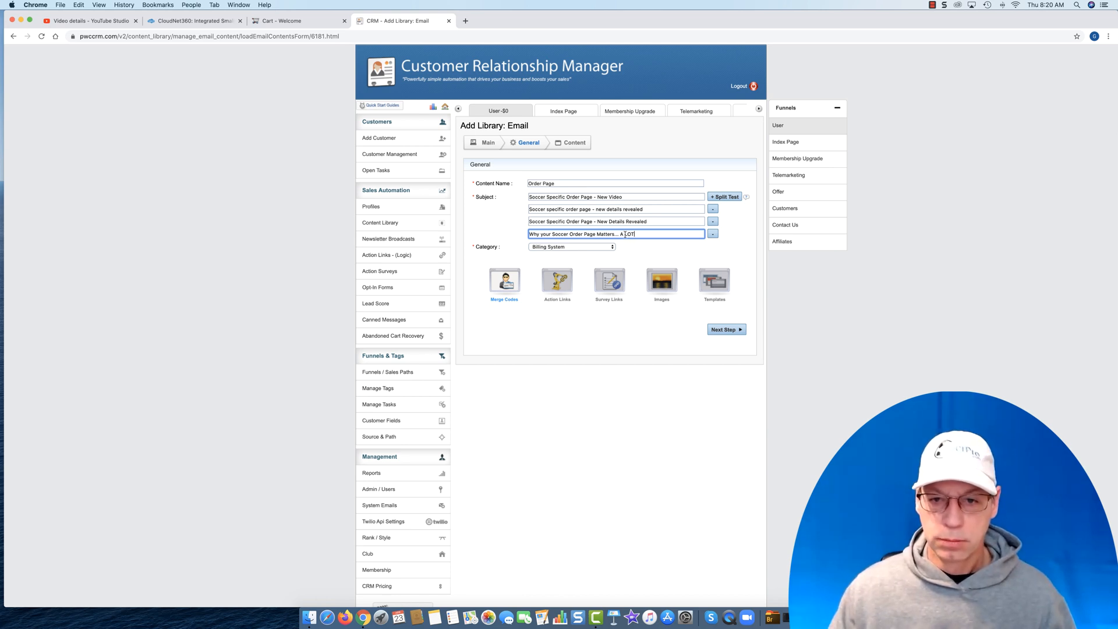
key(BackSpace)
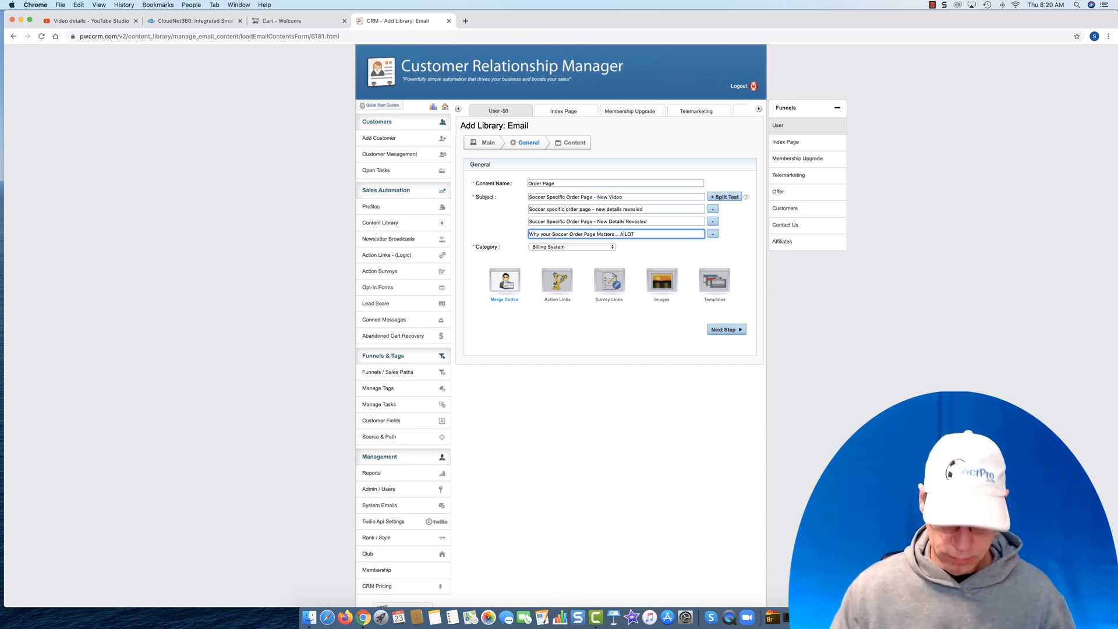
text(a)
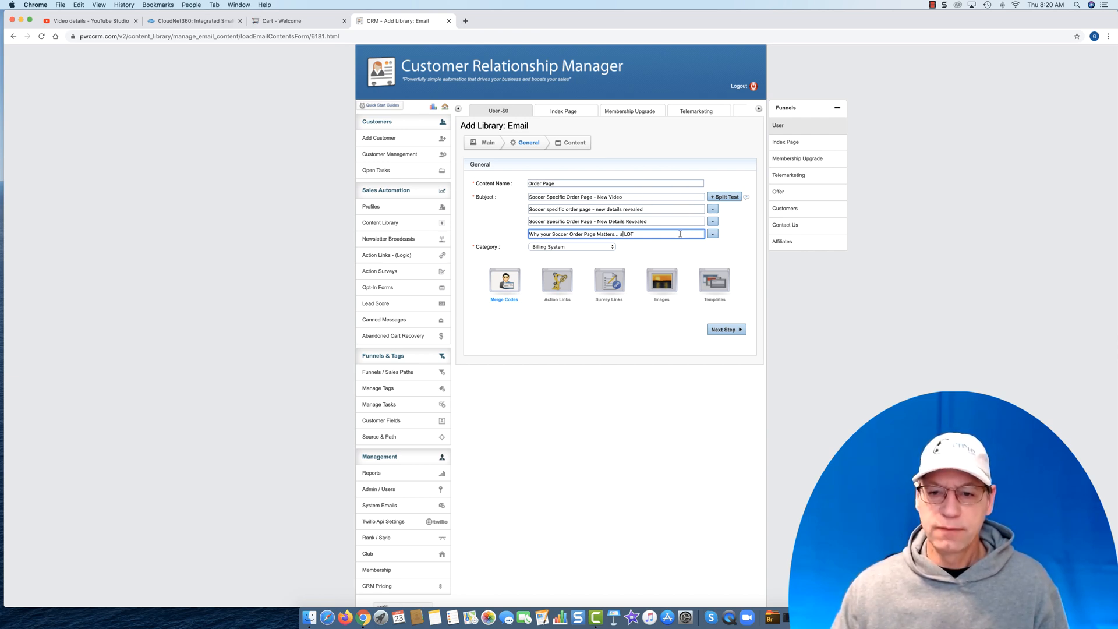
- Add a fifth split-test subject line containing a copy of the fourth subject line's text
click(725, 197)
drag(649, 234, 527, 234)
right_click(555, 233)
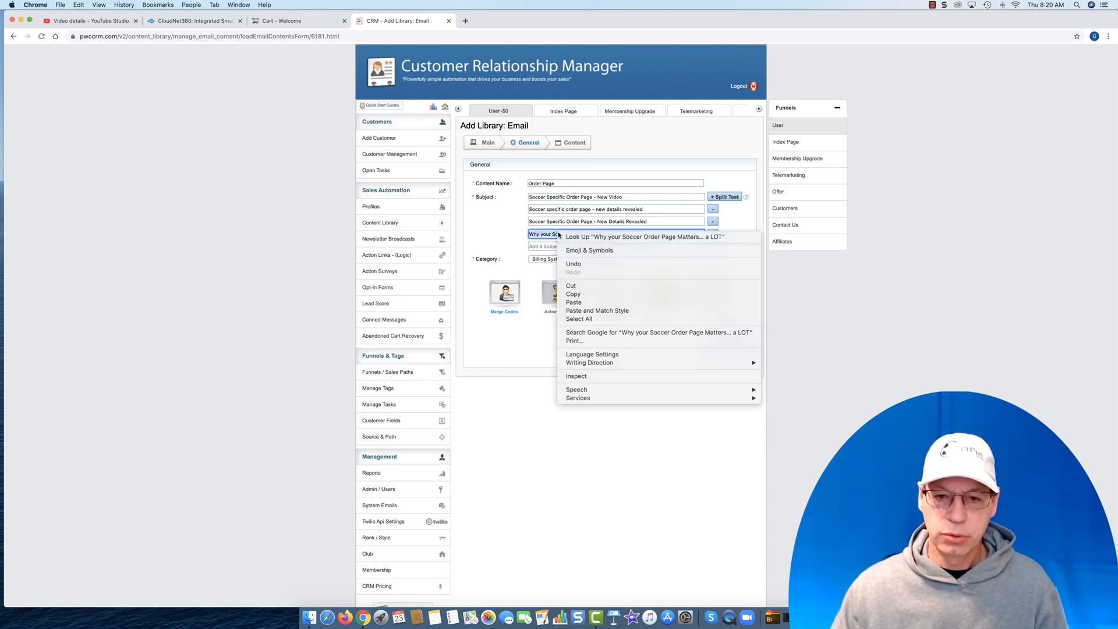
click(565, 292)
click(547, 246)
key(super+v)
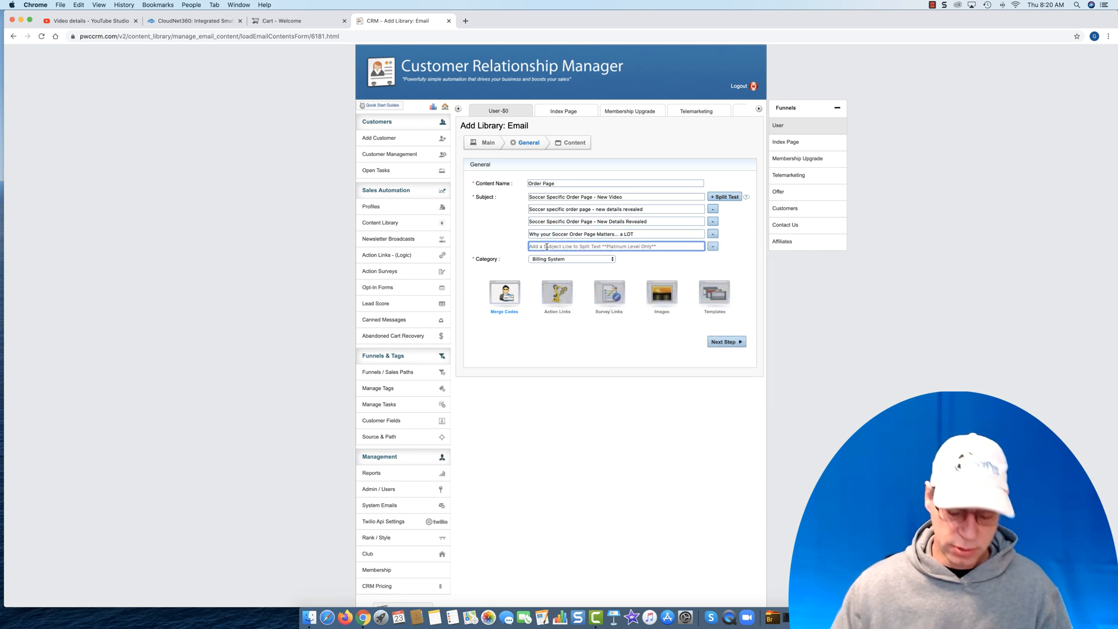
key(BackSpace)
key(BackSpace)
key(BackSpace)
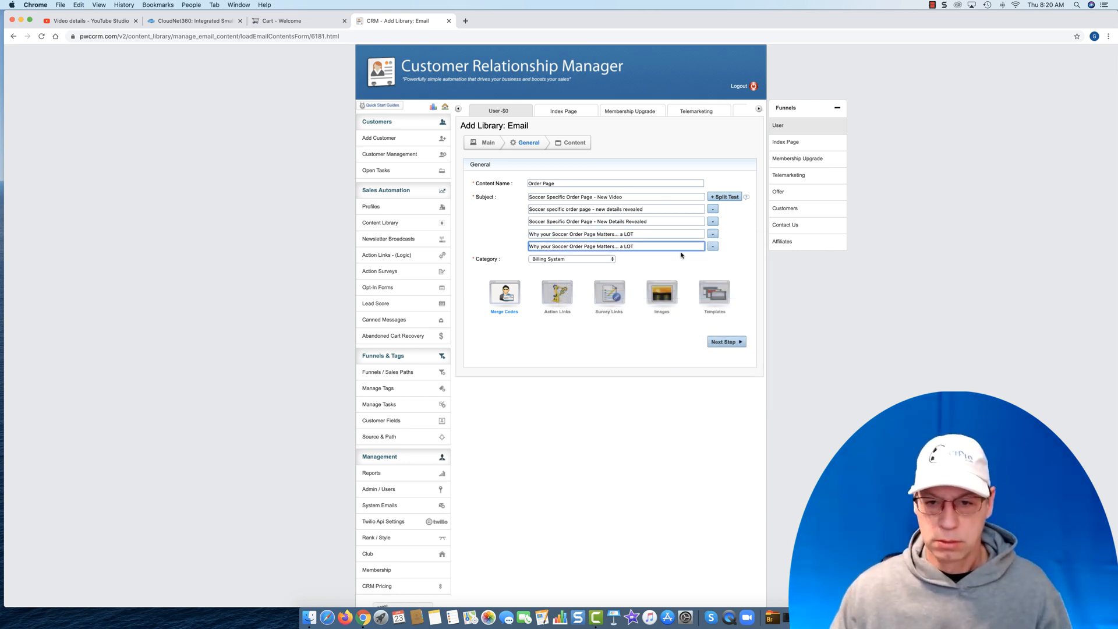
- Change the fifth subject line to "Why your Soccer Order Page Matters to You" and proceed to the email's content
key(BackSpace)
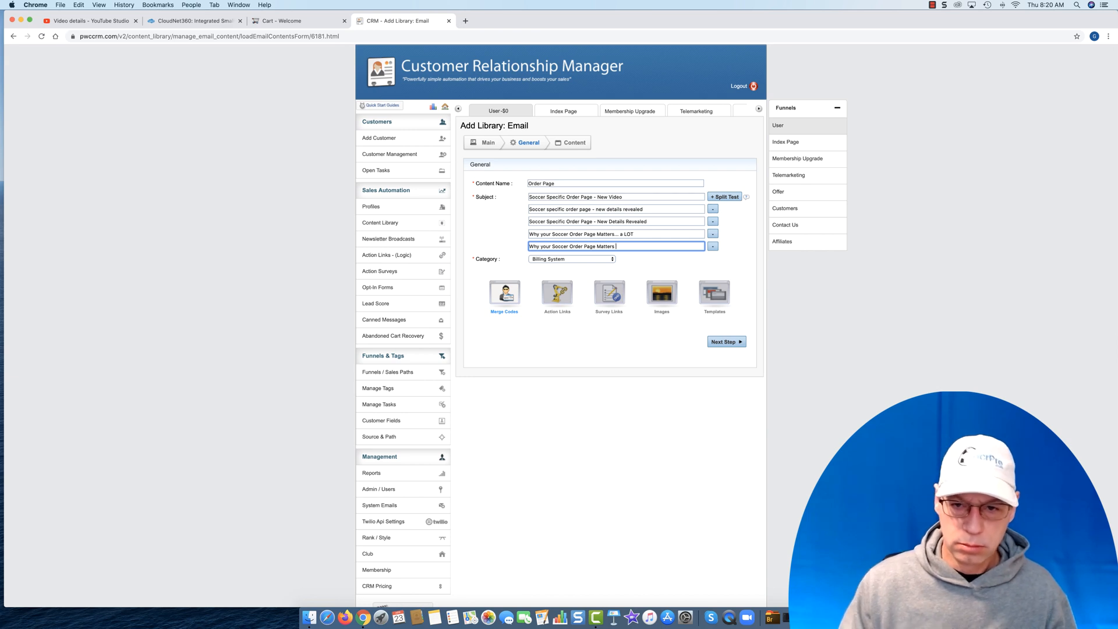
text(to You)
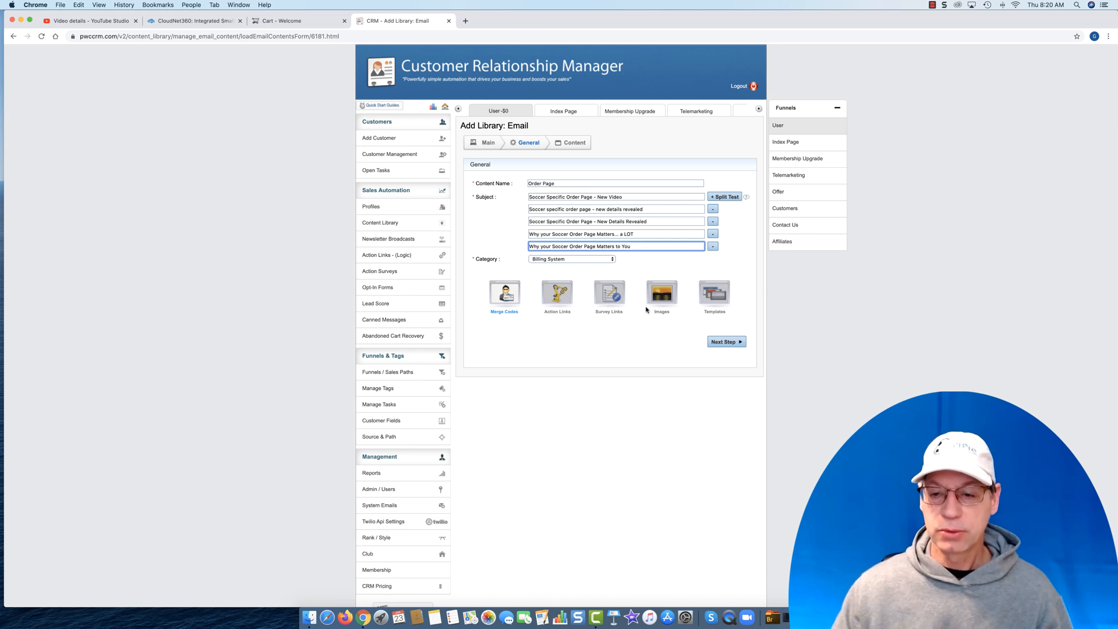
click(725, 341)
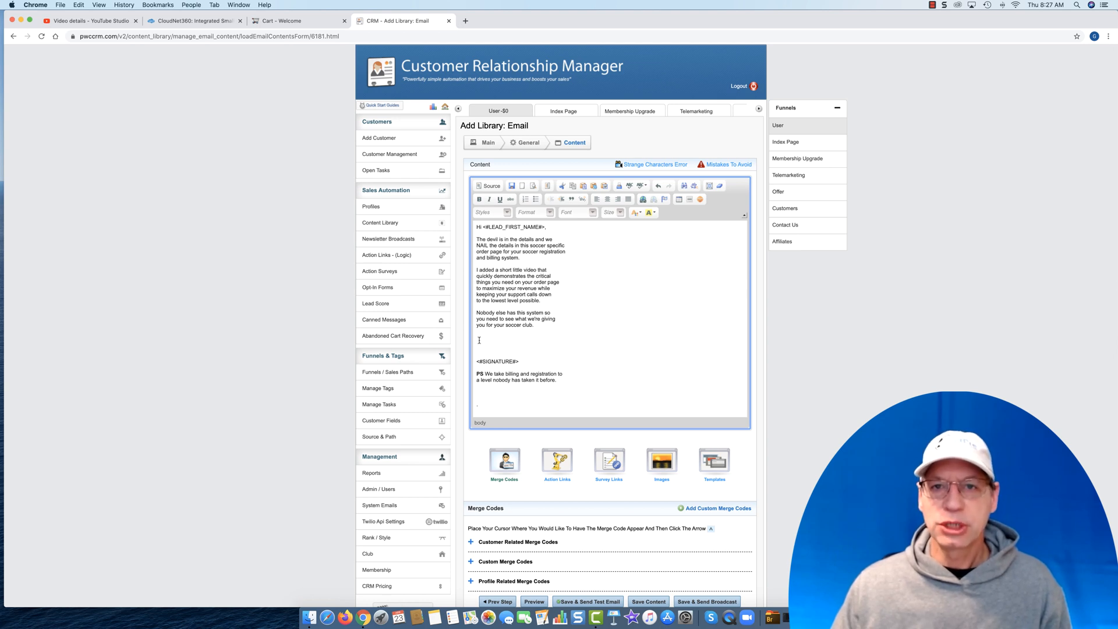
- Insert the Order Page action link from the Billing System category below the email's last body paragraph
scroll(536, 436, down, 1)
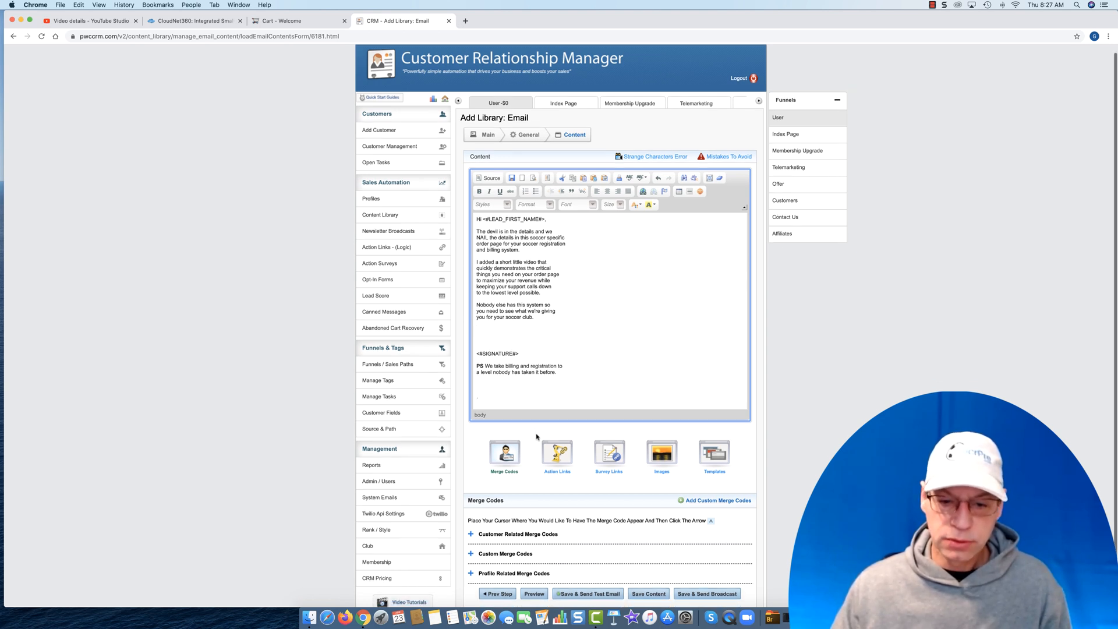
click(563, 459)
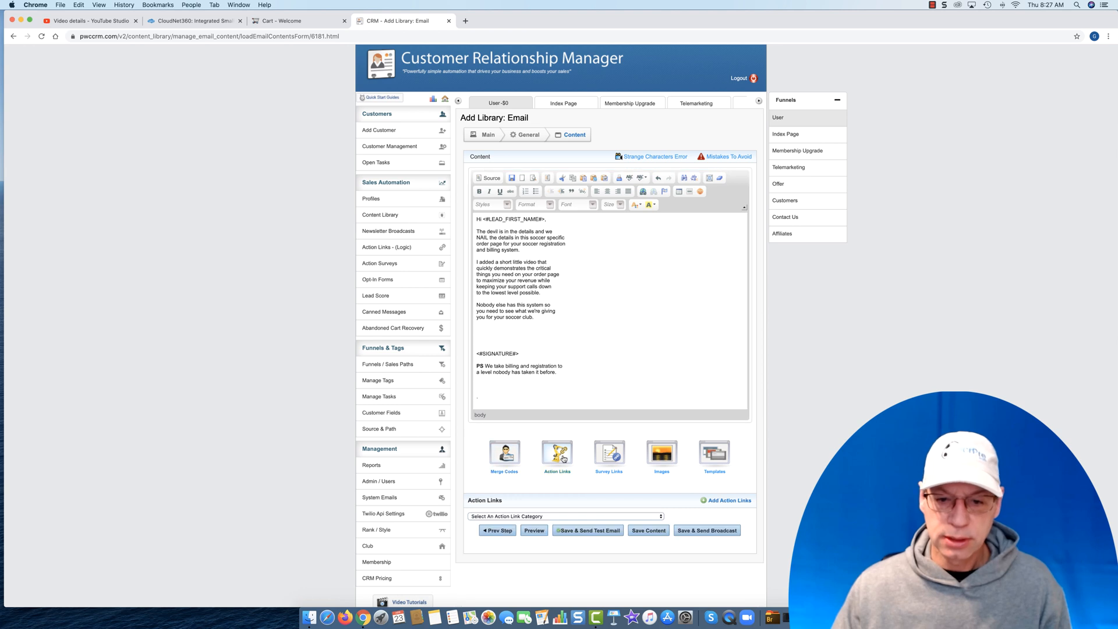
click(534, 517)
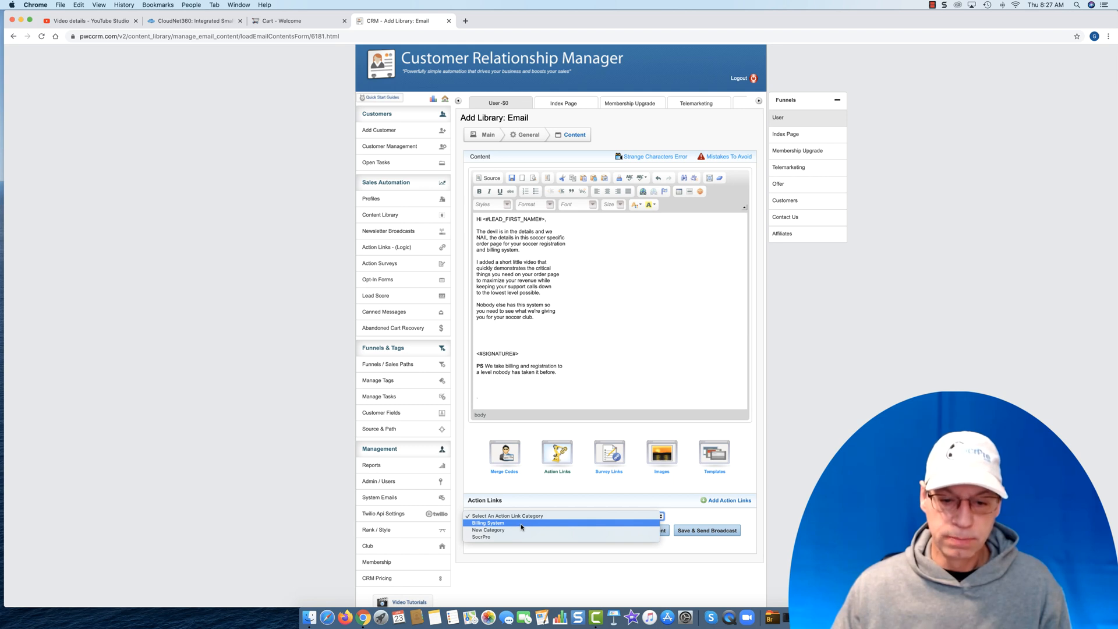
click(521, 524)
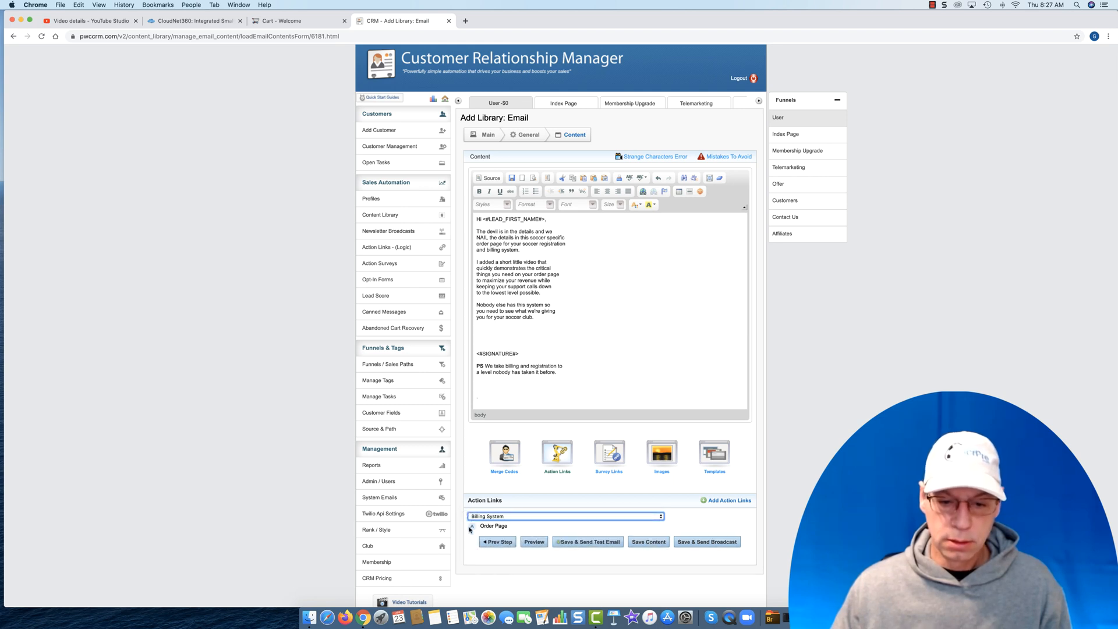
click(471, 527)
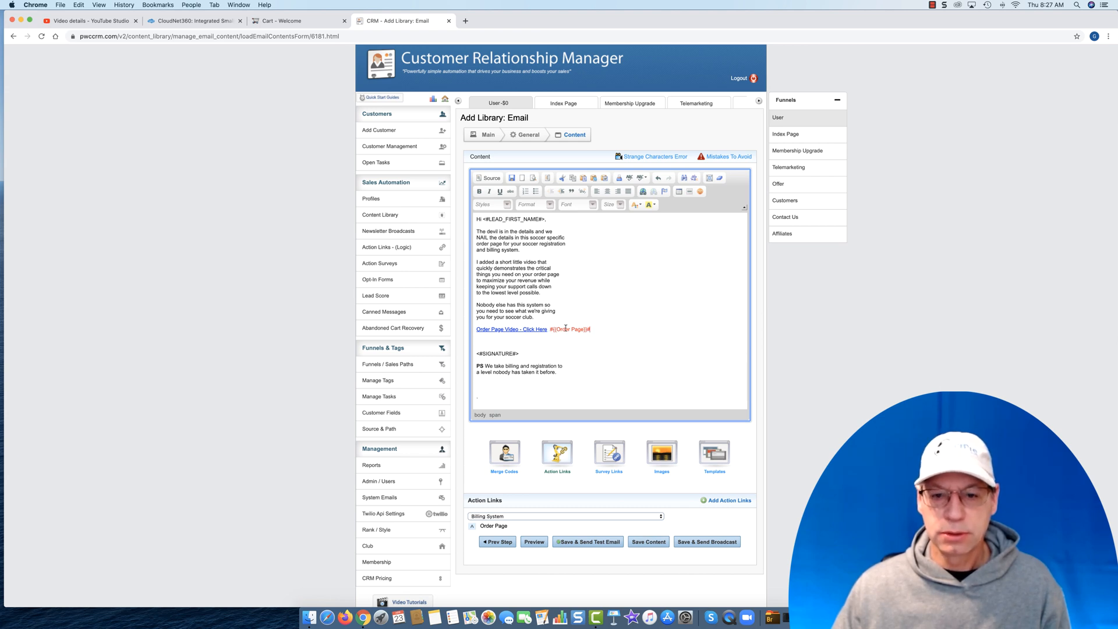
drag(550, 329, 601, 329)
click(601, 329)
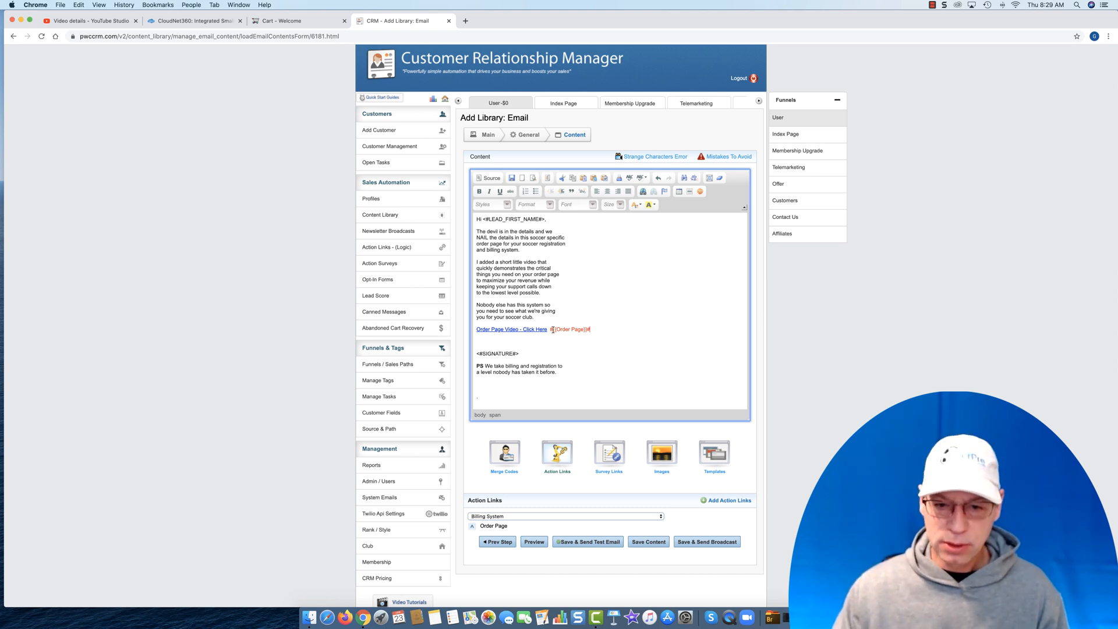
drag(551, 329, 610, 334)
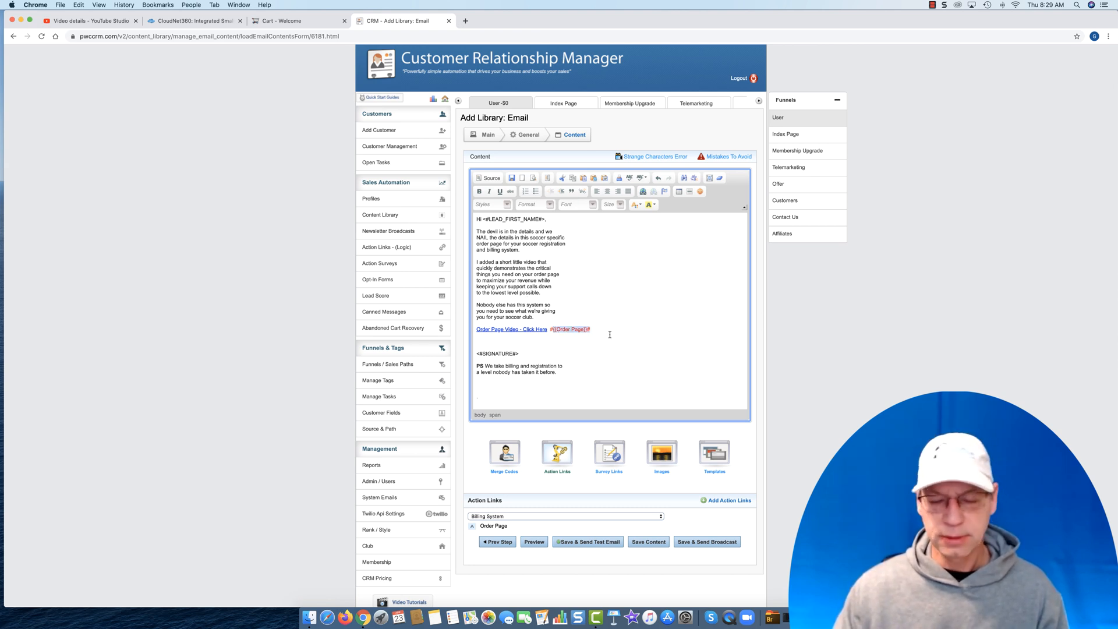
click(594, 332)
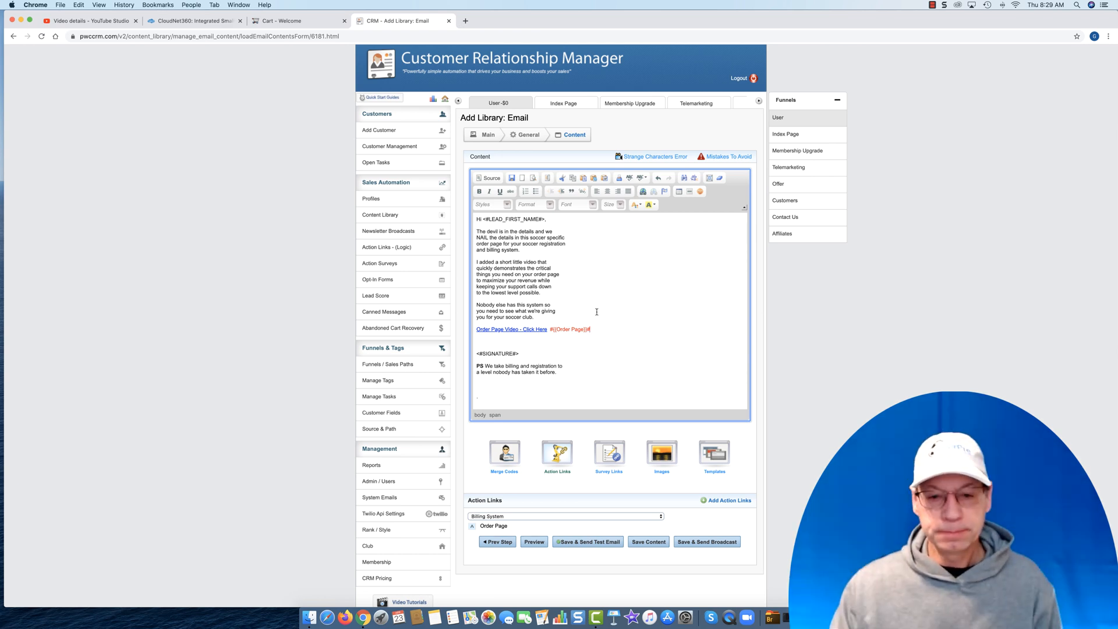
- Insert a second Order Page action link on the line below the PS text
click(527, 382)
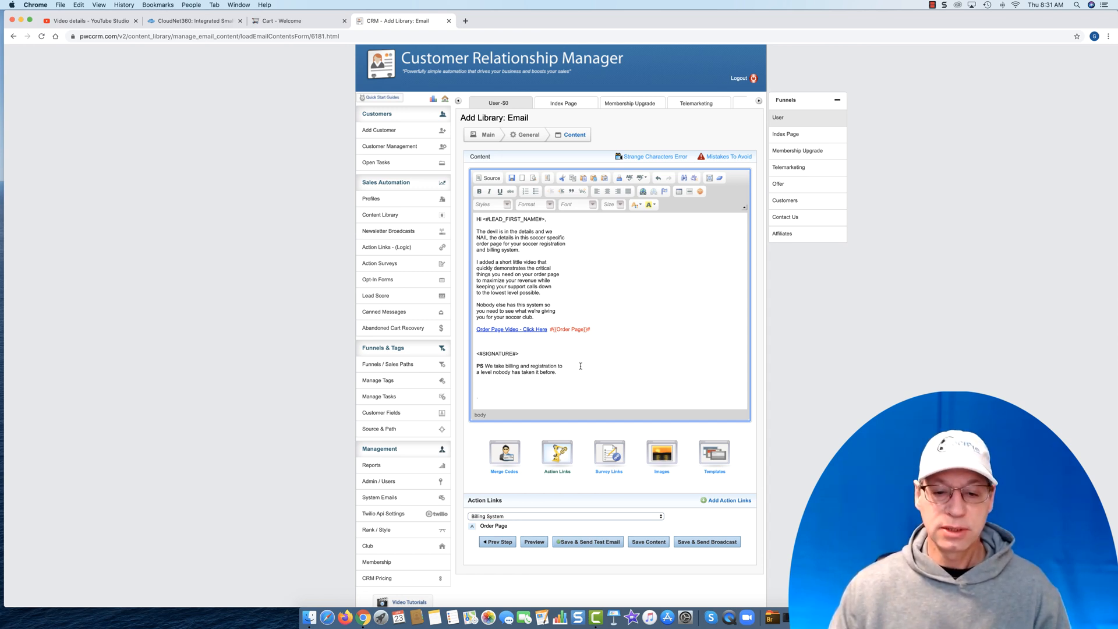
click(471, 527)
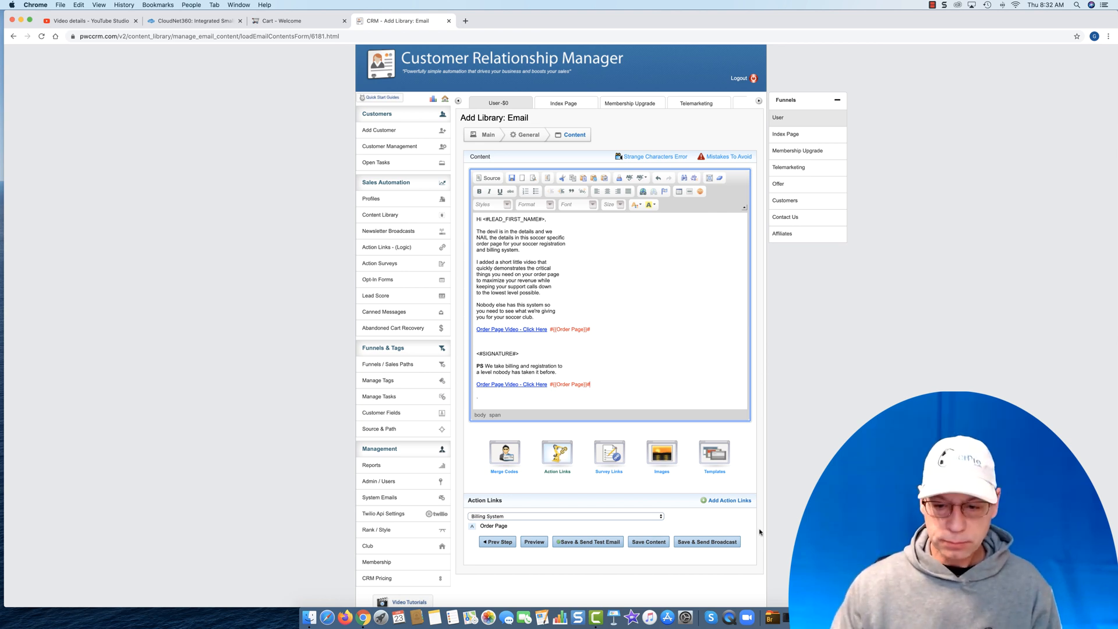
scroll(710, 548, up, 1)
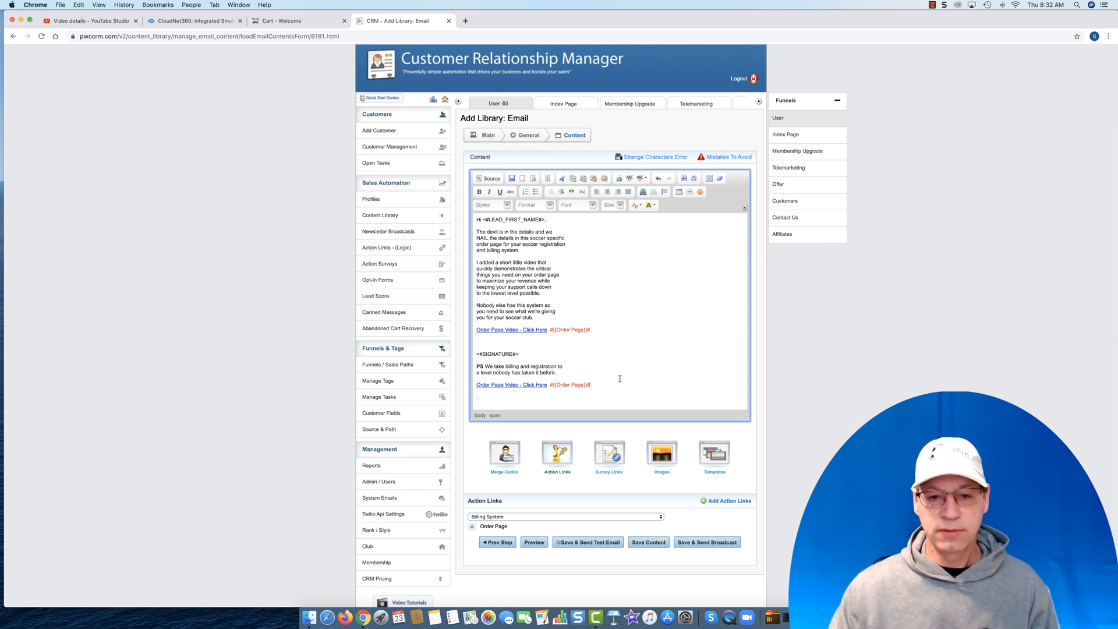
- Save the email content as a newsletter broadcast and look through the broadcast's conditional email options
click(704, 542)
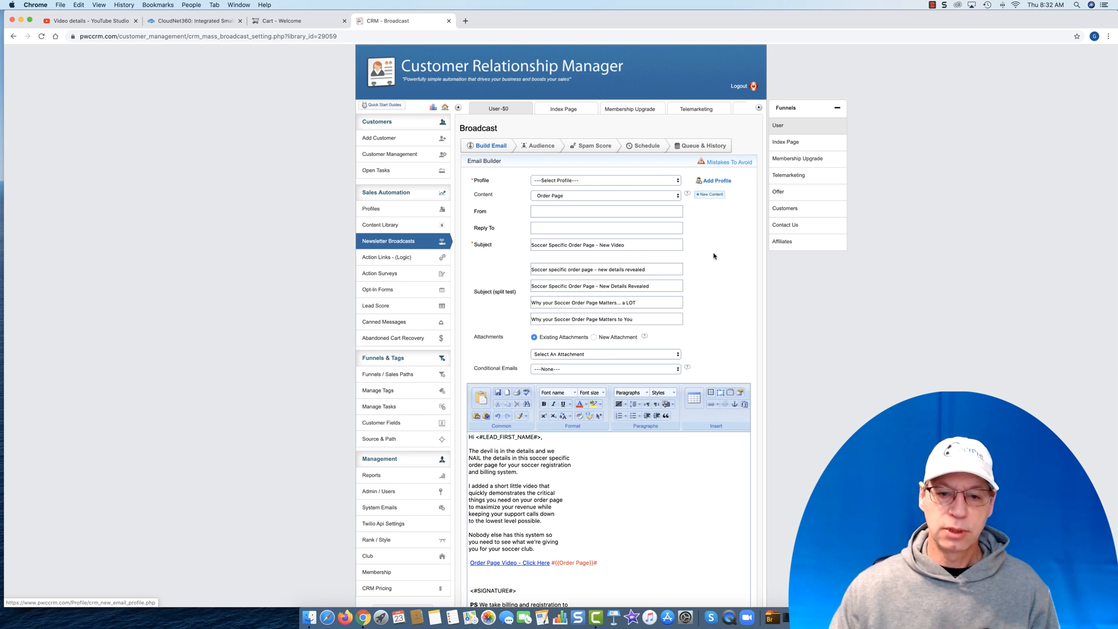
scroll(722, 285, down, 1)
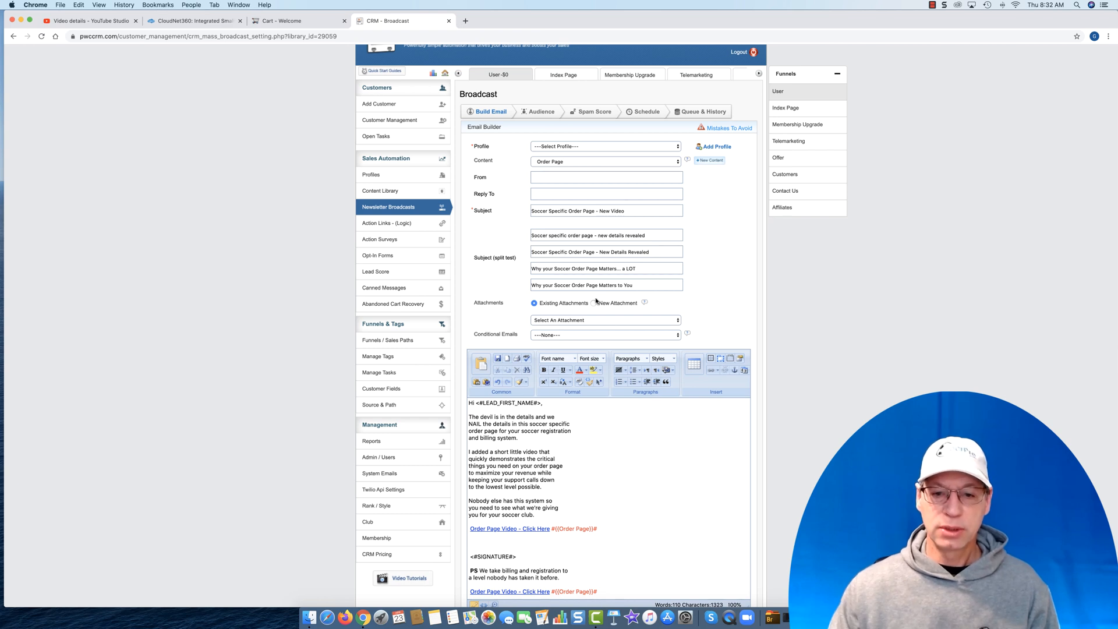
click(566, 336)
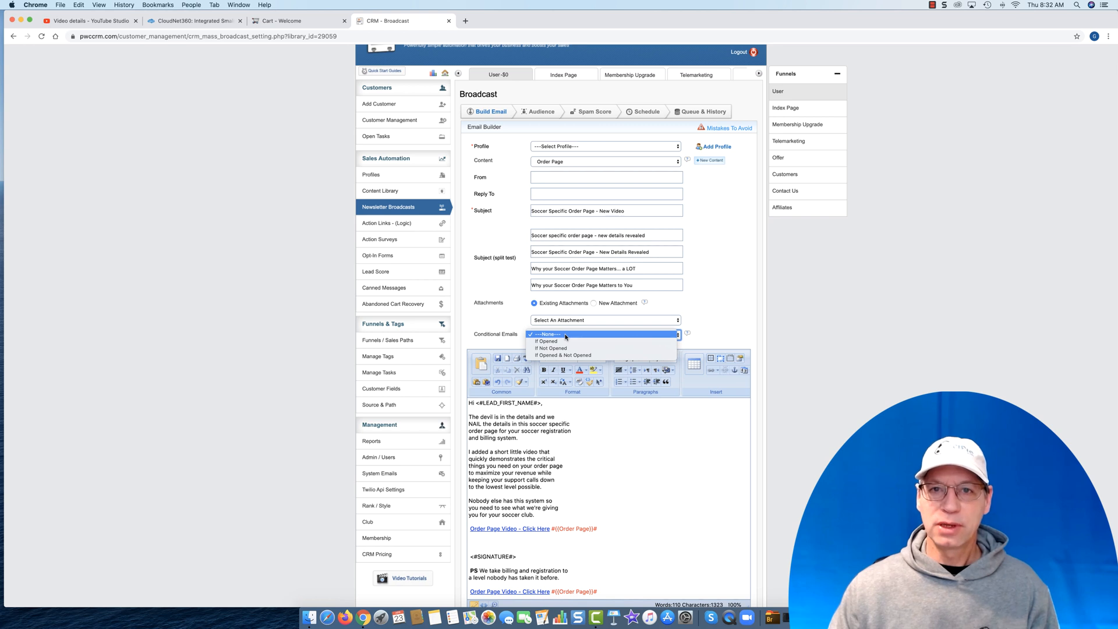
click(705, 284)
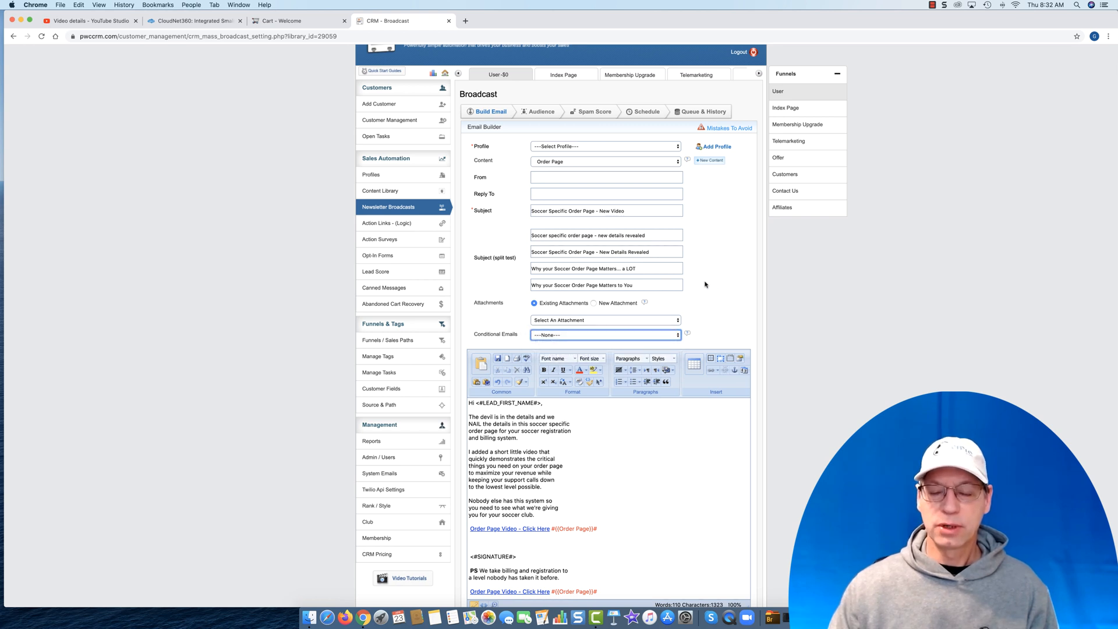
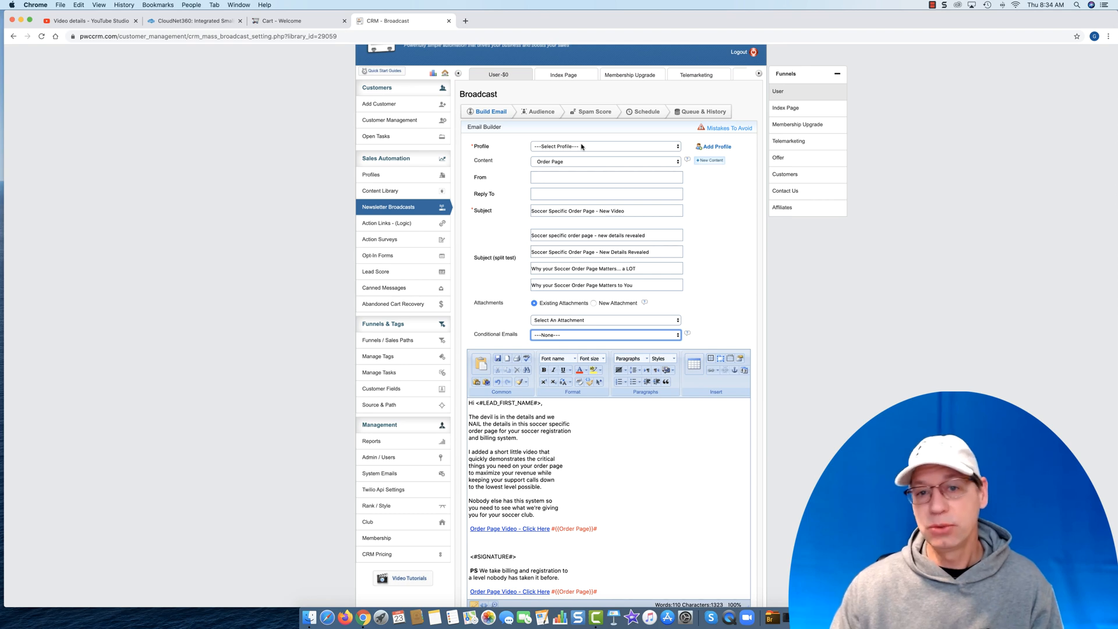
- Set the broadcast's sender profile to the SocrPro VP of Product Development
click(581, 146)
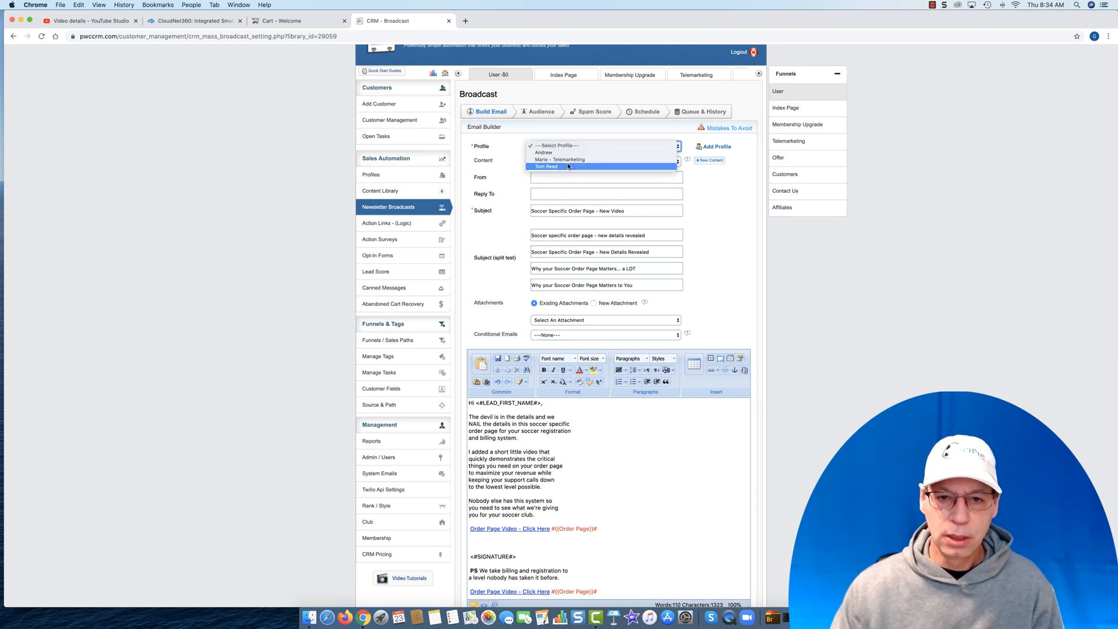
click(570, 166)
- Review the email body from greeting to footer, checking the sender fields, signature, PS, Order Page links and company address
scroll(687, 461, down, 2)
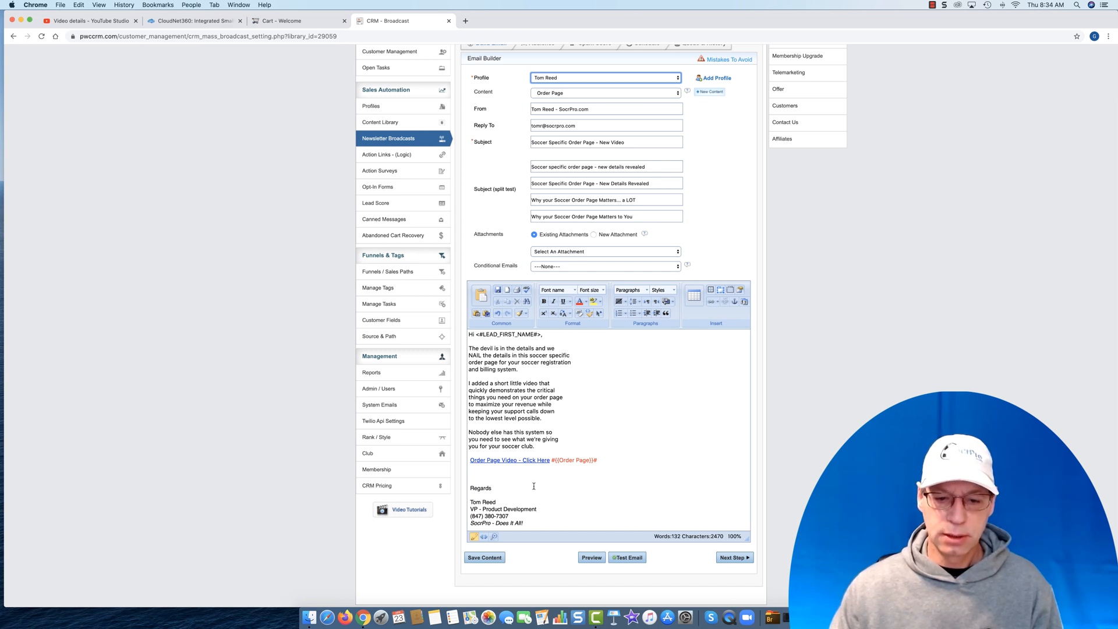
scroll(534, 487, down, 5)
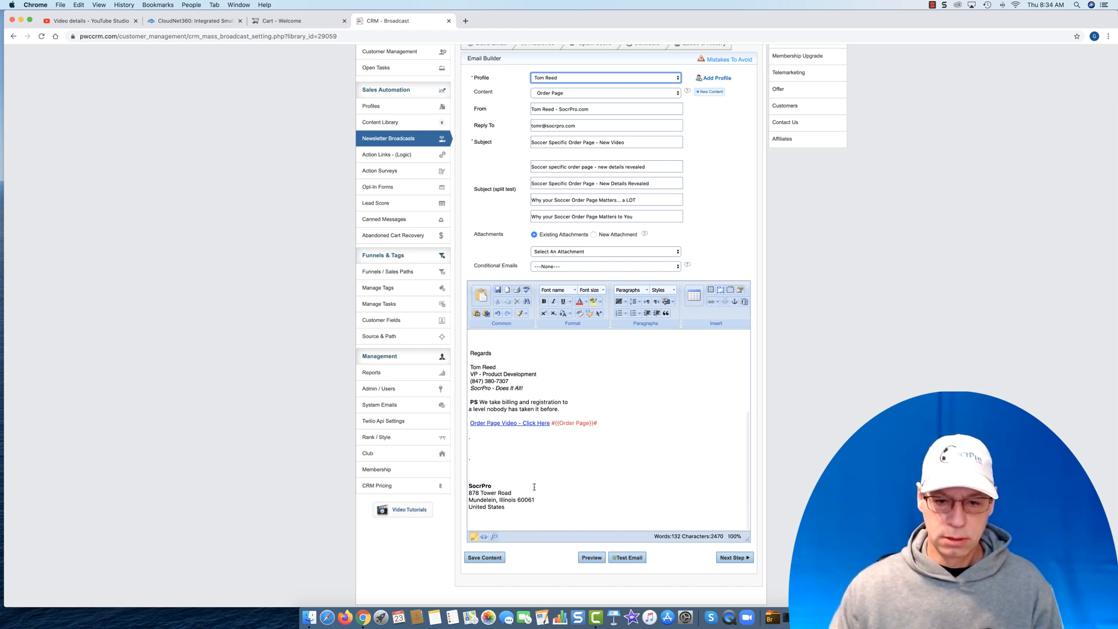
scroll(536, 485, up, 5)
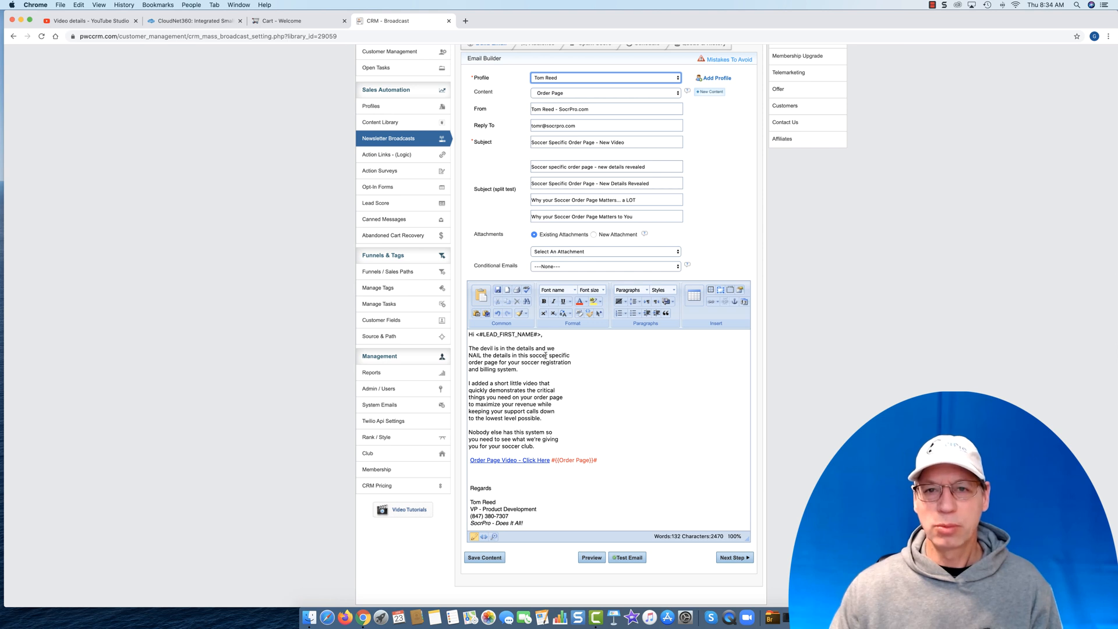
scroll(546, 356, up, 1)
scroll(553, 373, down, 4)
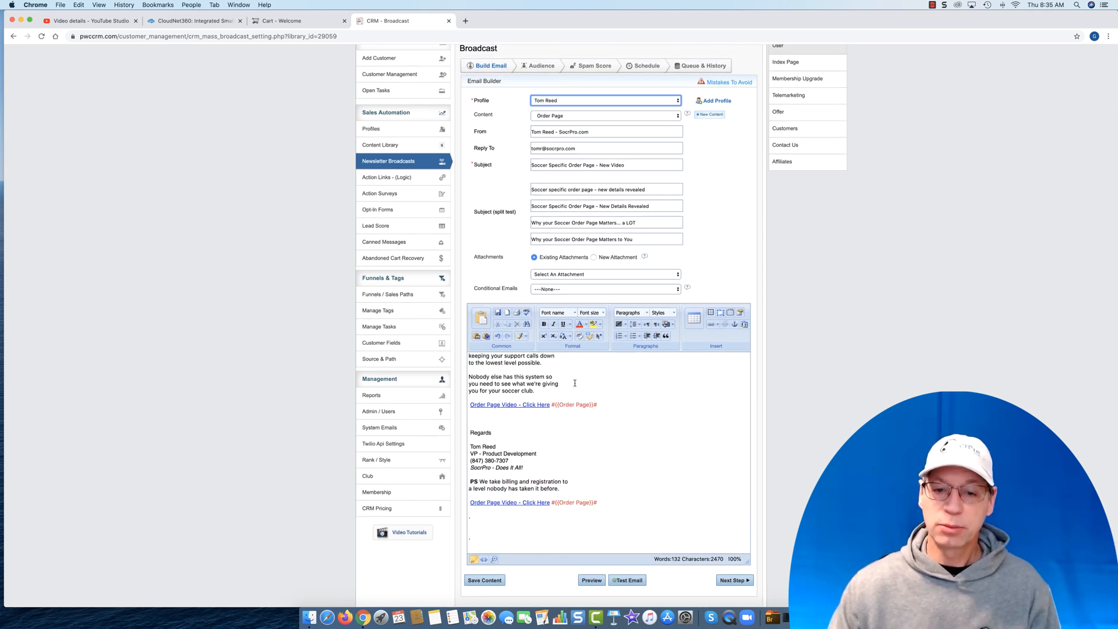
scroll(574, 385, up, 3)
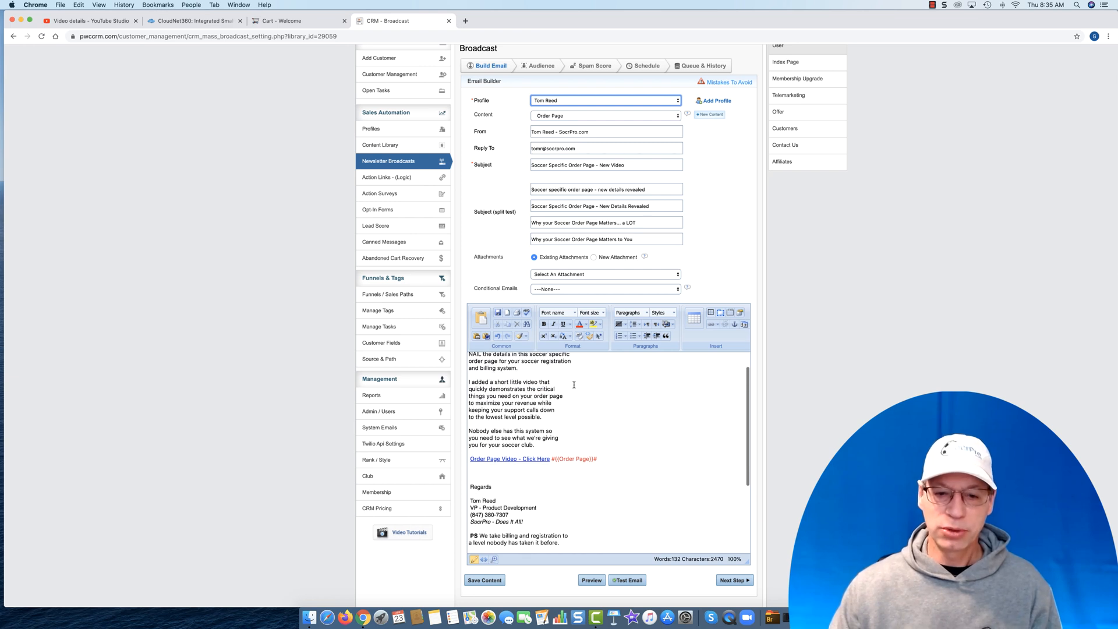
scroll(573, 384, up, 2)
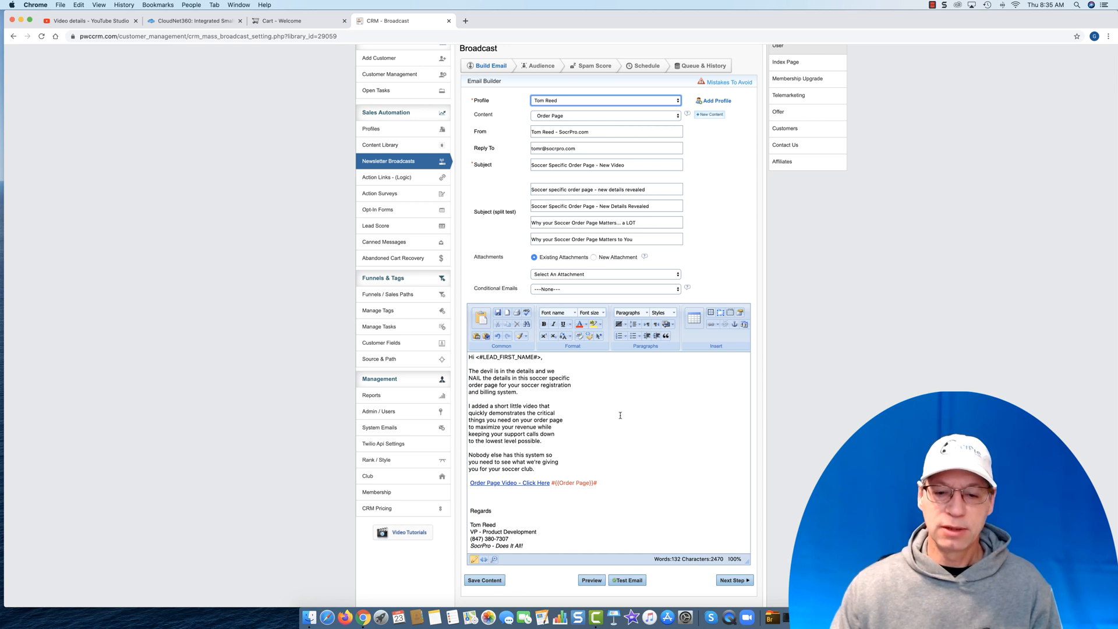
scroll(846, 416, down, 1)
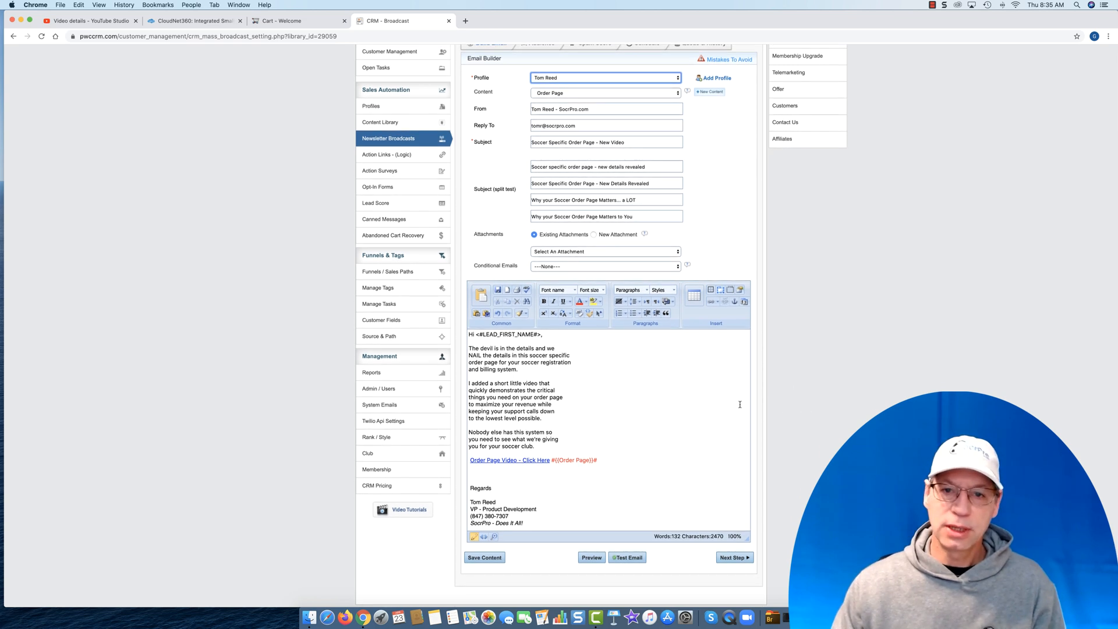
scroll(677, 398, down, 2)
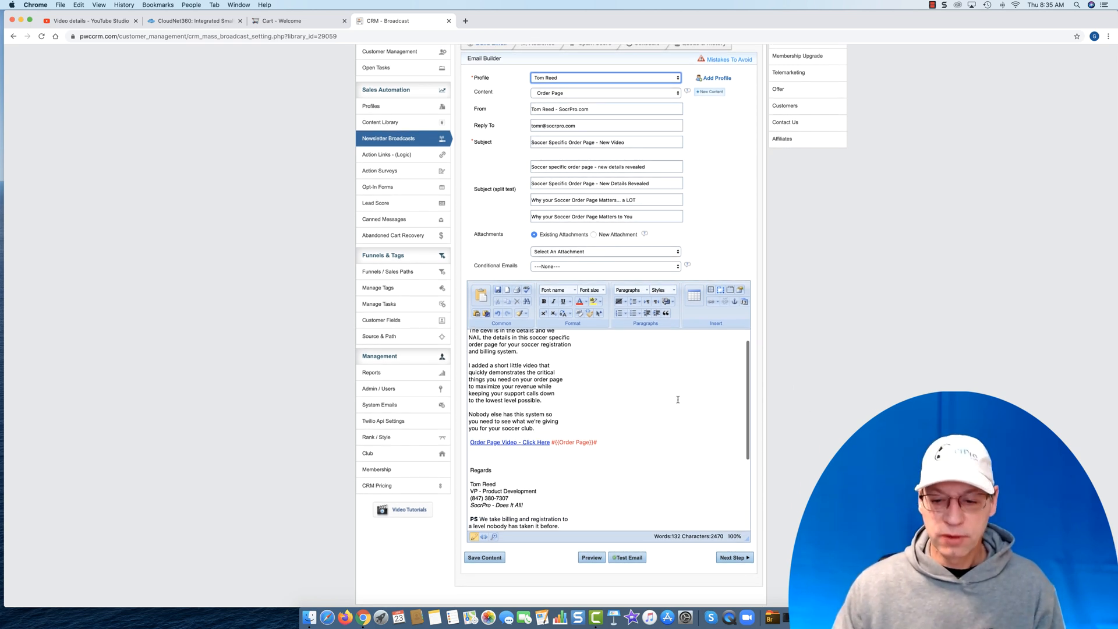
- Proceed to the broadcast's audience selection and choose to send it to the entire list
click(739, 556)
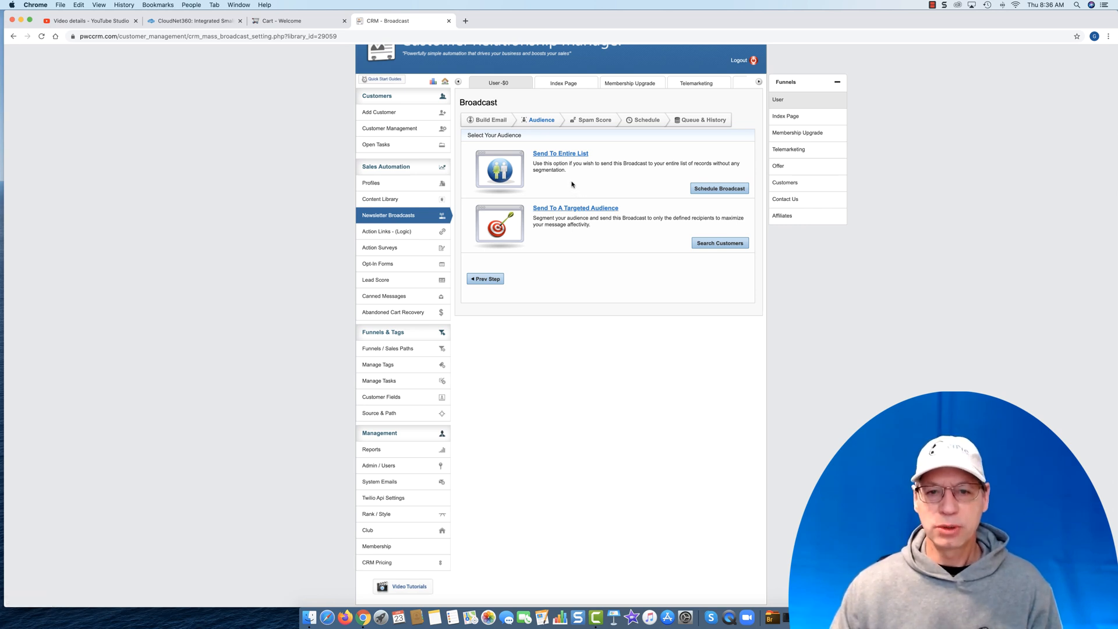
scroll(572, 180, up, 1)
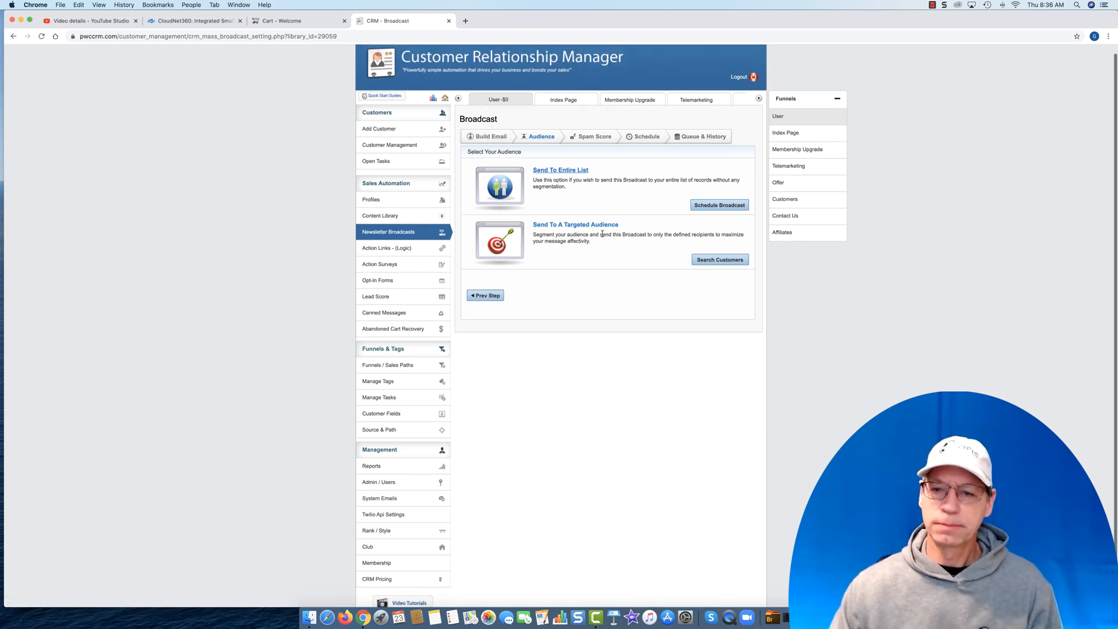
click(720, 203)
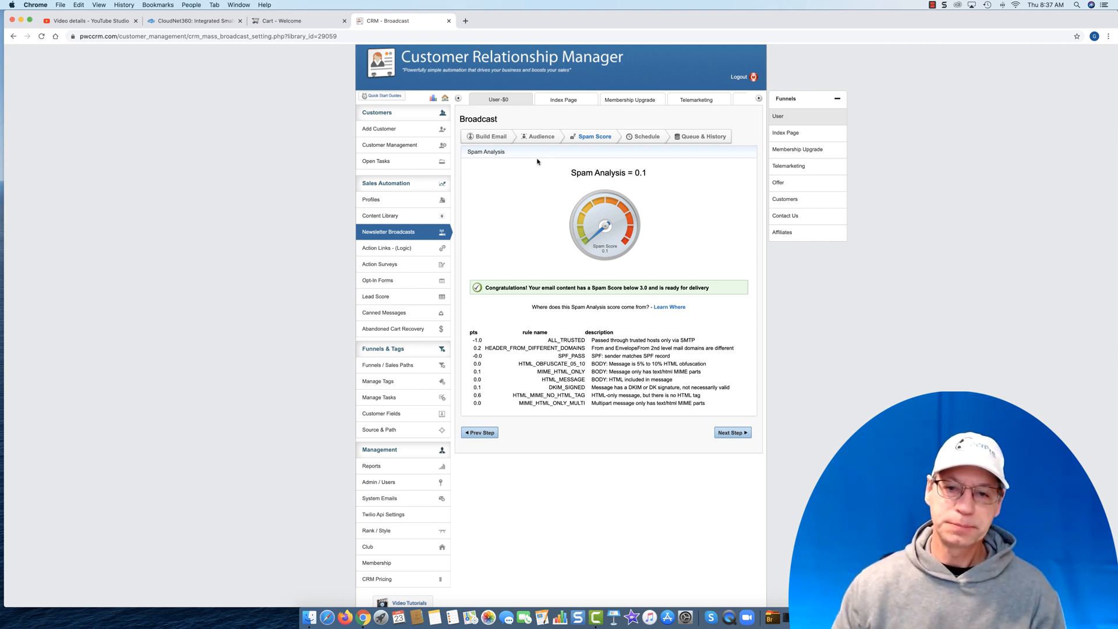
- Add the broadcast to the queue immediately for the entire list and send the pending "Soccer Specific Order Page - New Video" broadcast
click(732, 433)
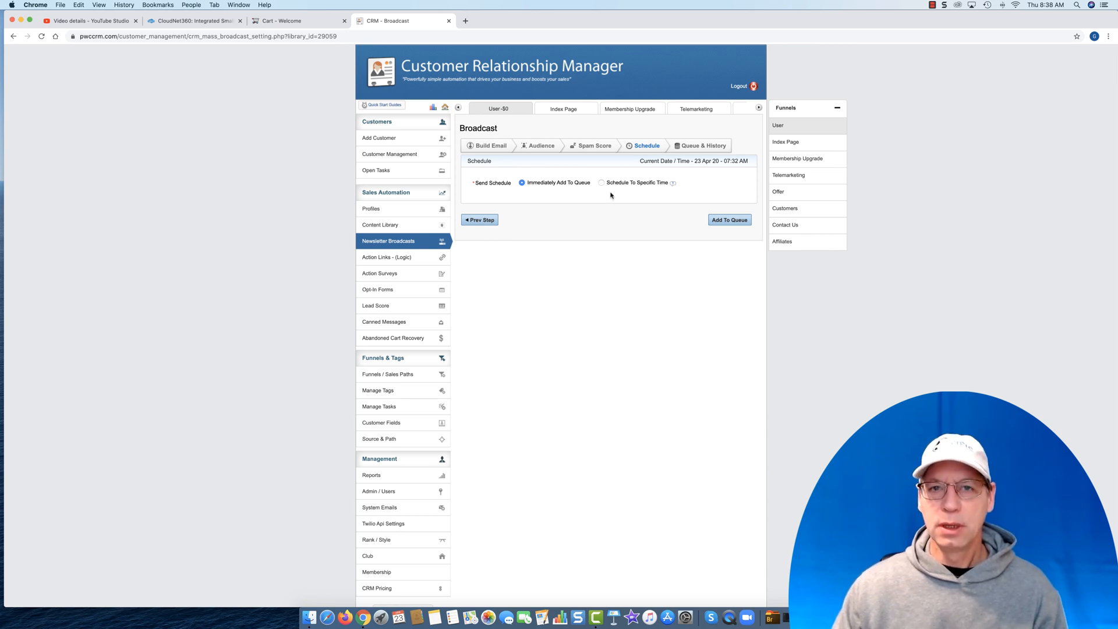
click(728, 220)
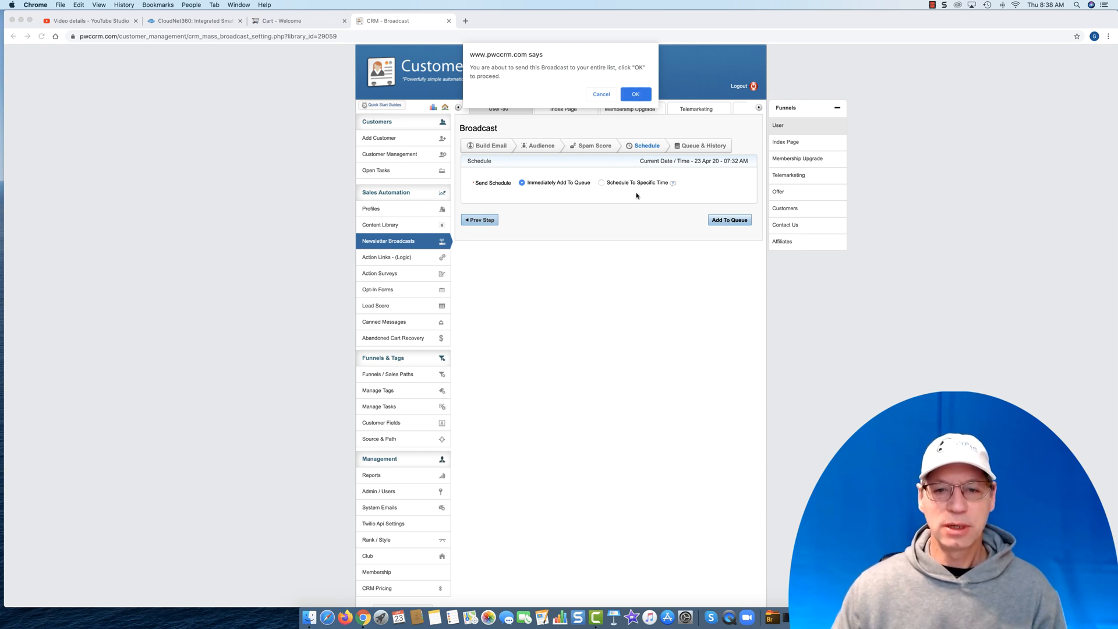
click(636, 95)
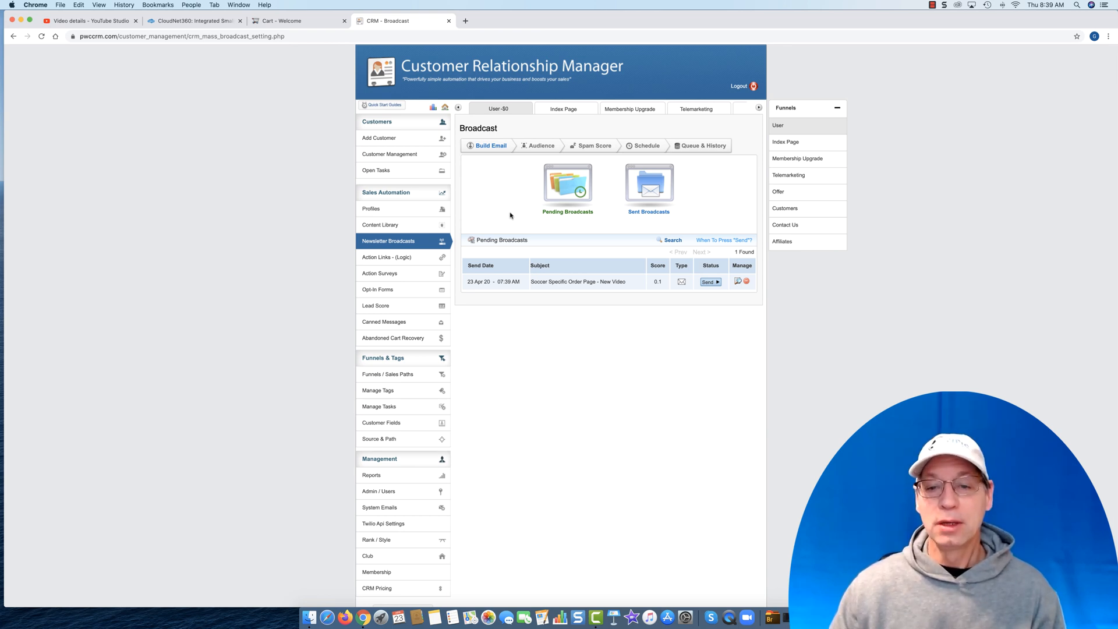
click(710, 282)
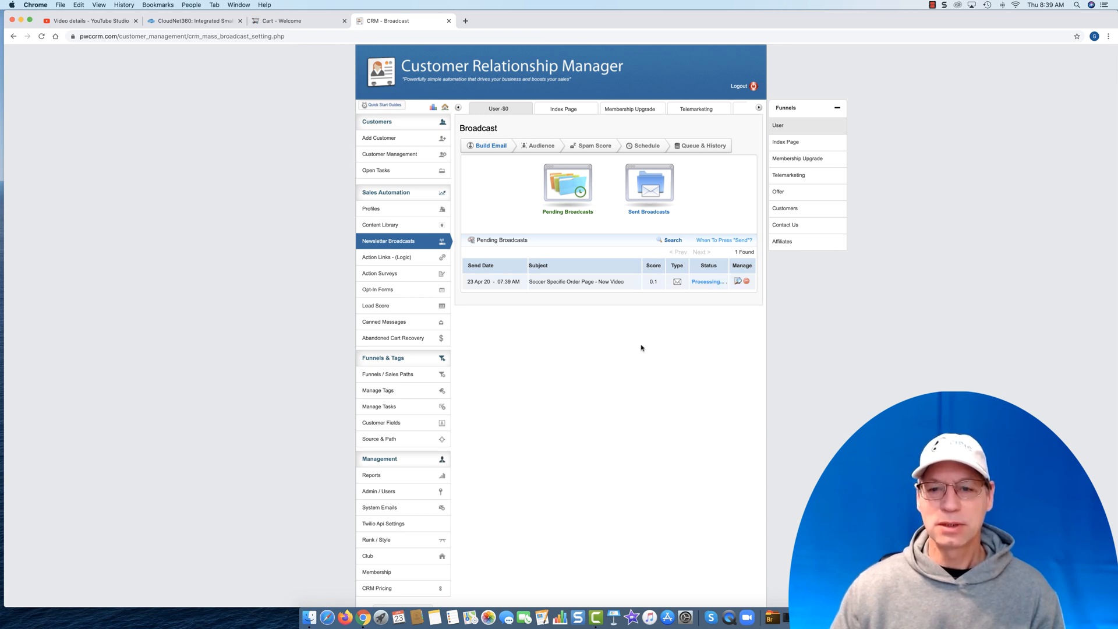